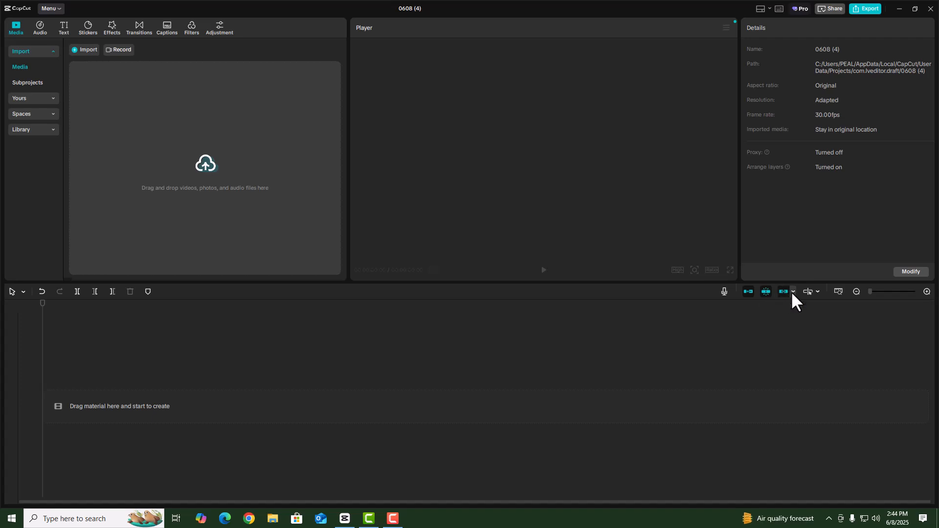
Import img30.jpg, the karaoke mp3 and Untitled Project.mp4 from Desktop folder A
left_click(792, 292)
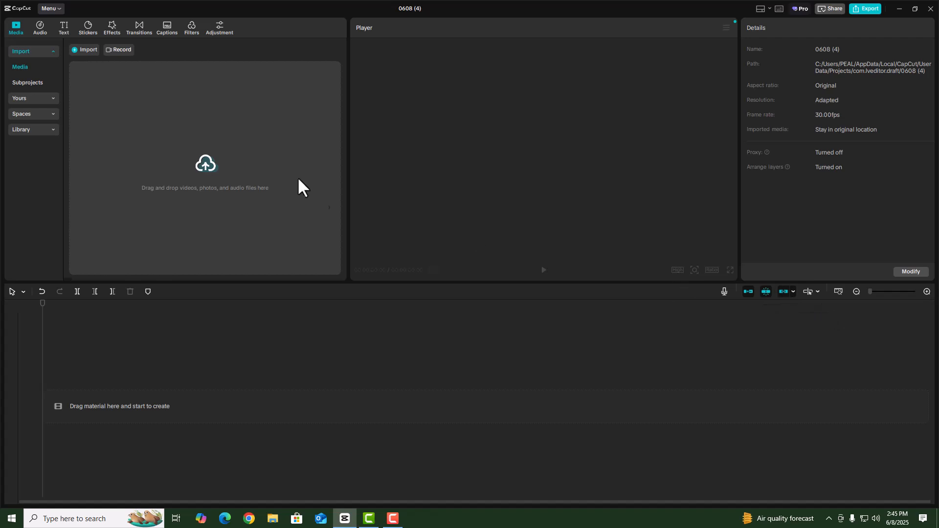
left_click(210, 166)
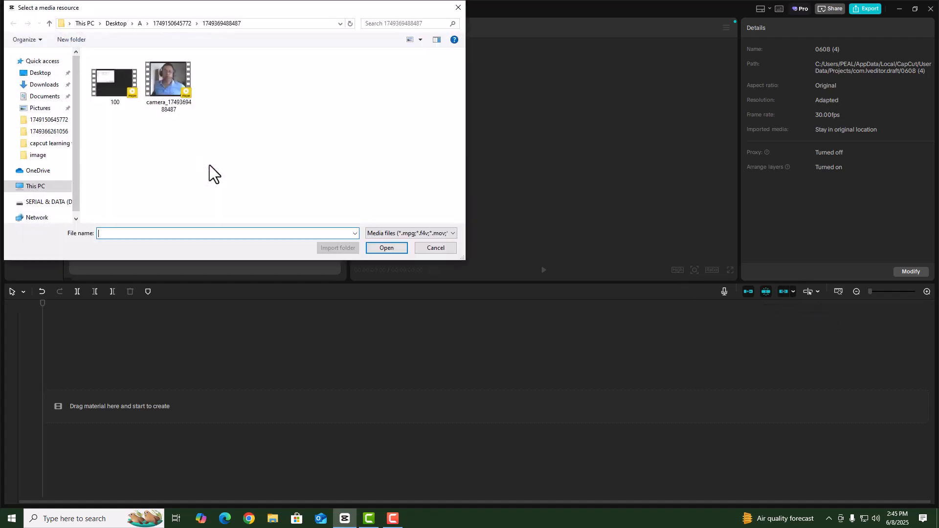
left_click(43, 74)
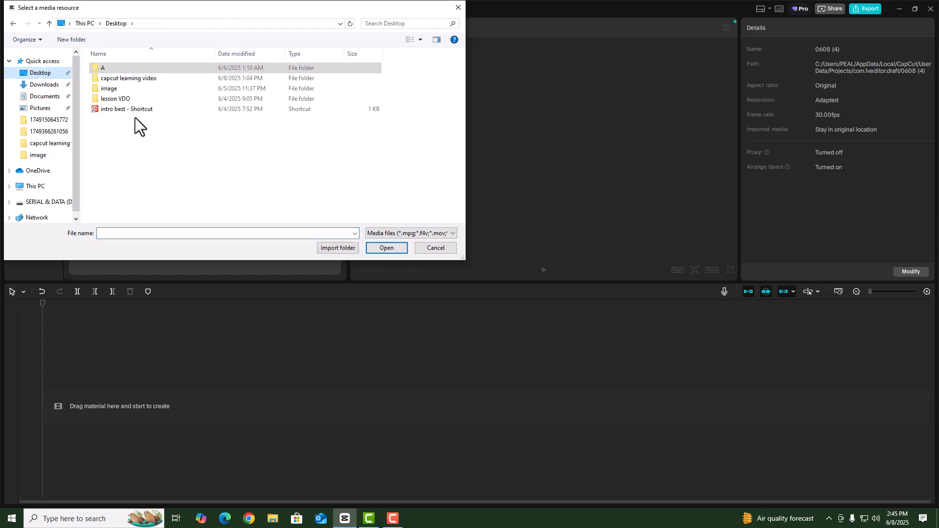
double_click(113, 69)
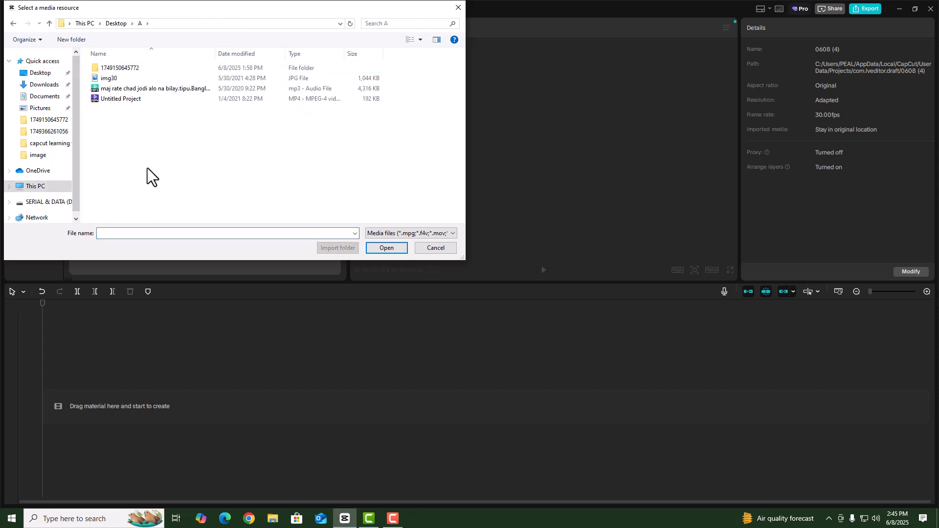
left_click(105, 80)
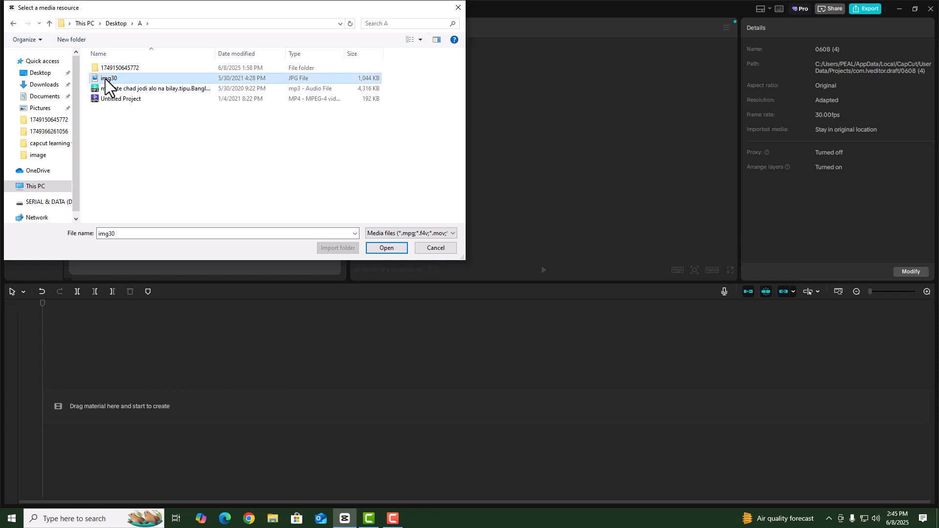
left_click(125, 91, "ctrl")
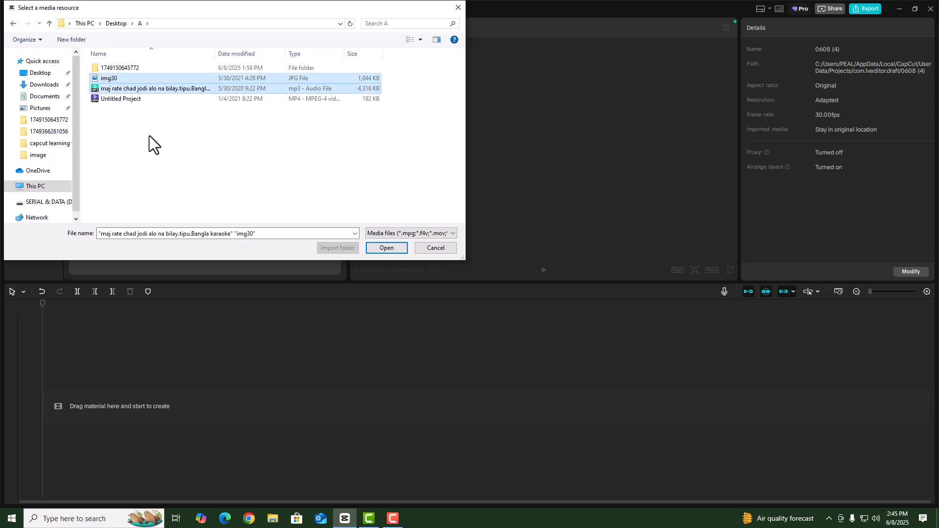
left_click(124, 100, "ctrl")
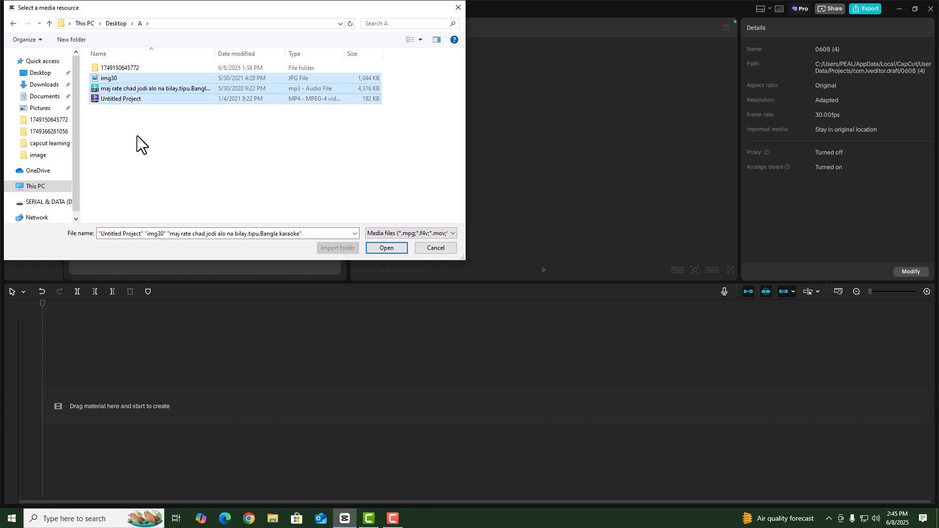
left_click(386, 248)
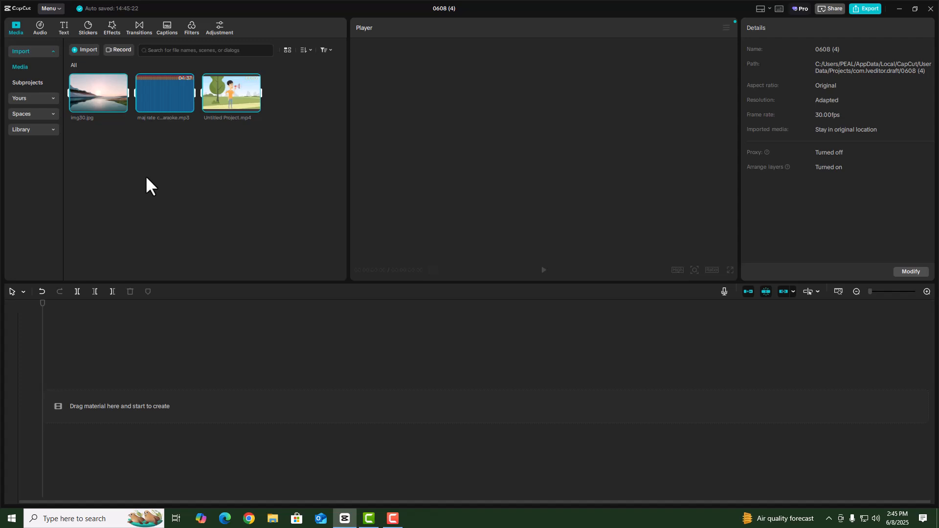
Add Untitled Project.mp4 to the main track as a 00:00:05:28 clip
left_click(231, 93)
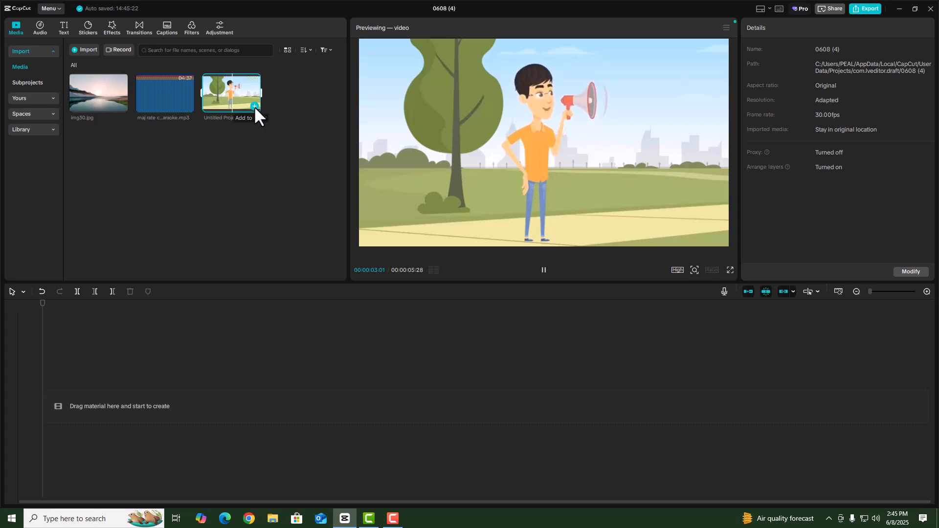
left_click(254, 105)
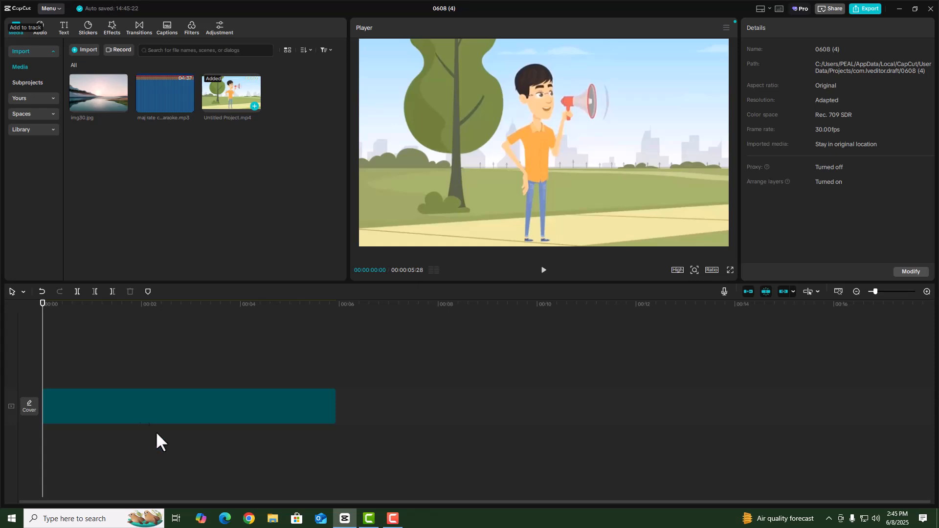
left_click(96, 409)
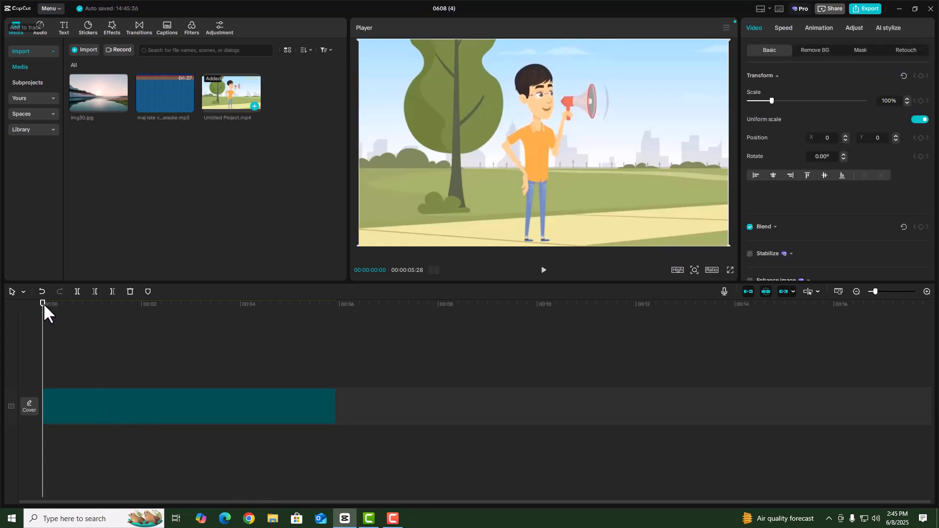
left_click_drag(43, 303, 146, 327)
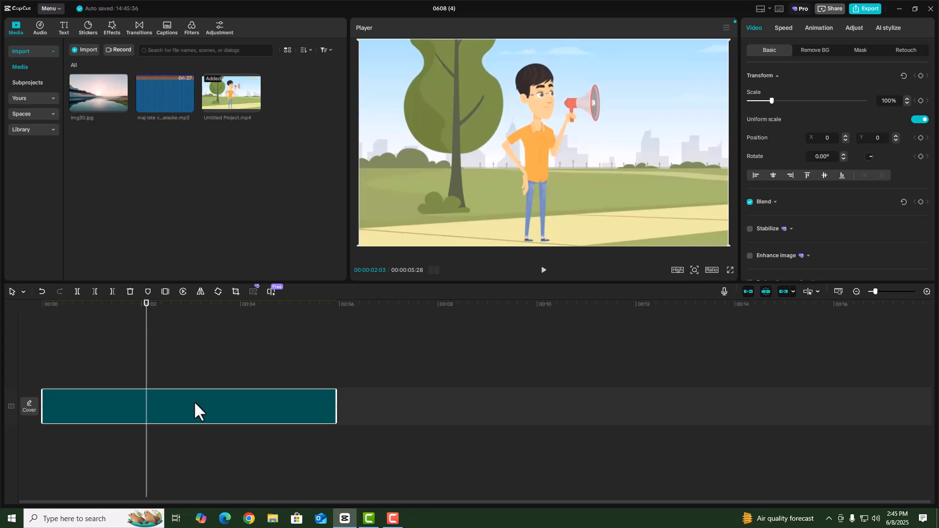
left_click(184, 445)
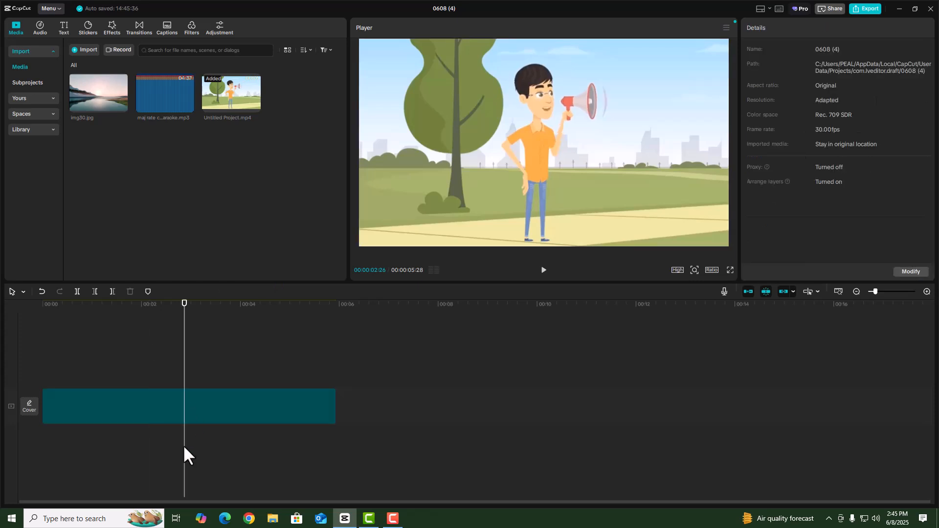
left_click(166, 96)
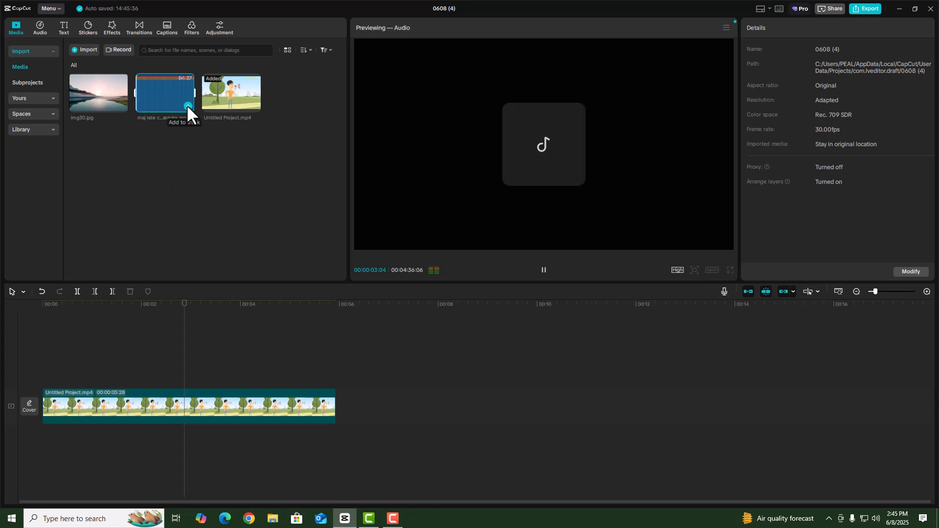
Add the karaoke mp3 at 00:00 and trim it to end at 00:00:05:28
left_click(187, 105)
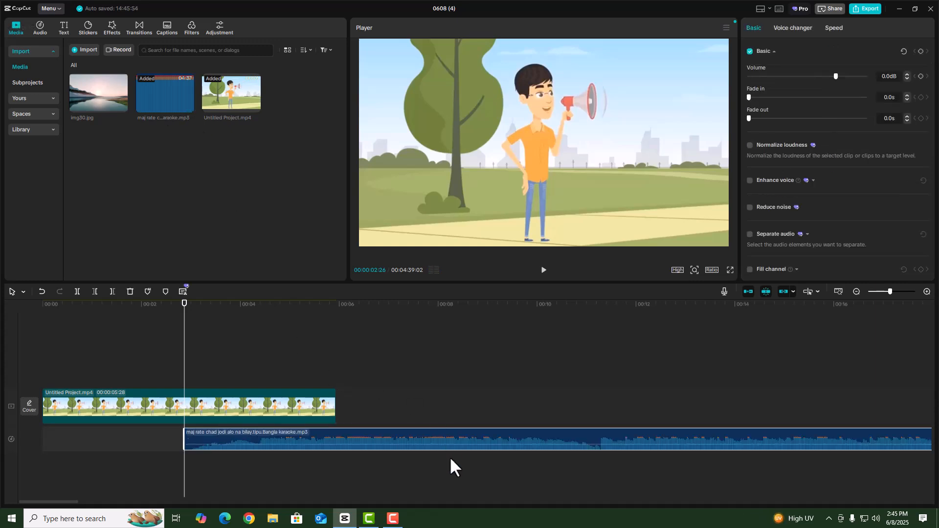
left_click_drag(455, 439, 280, 435)
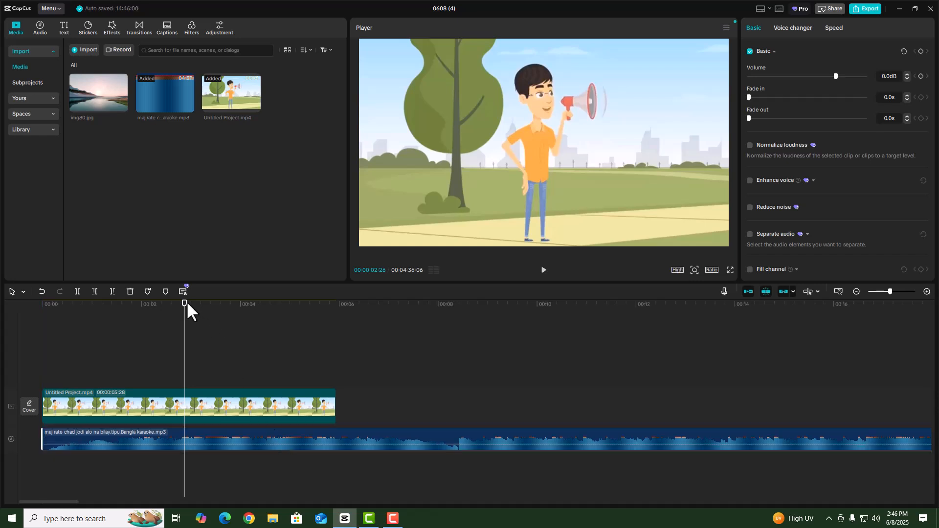
left_click_drag(186, 302, 337, 333)
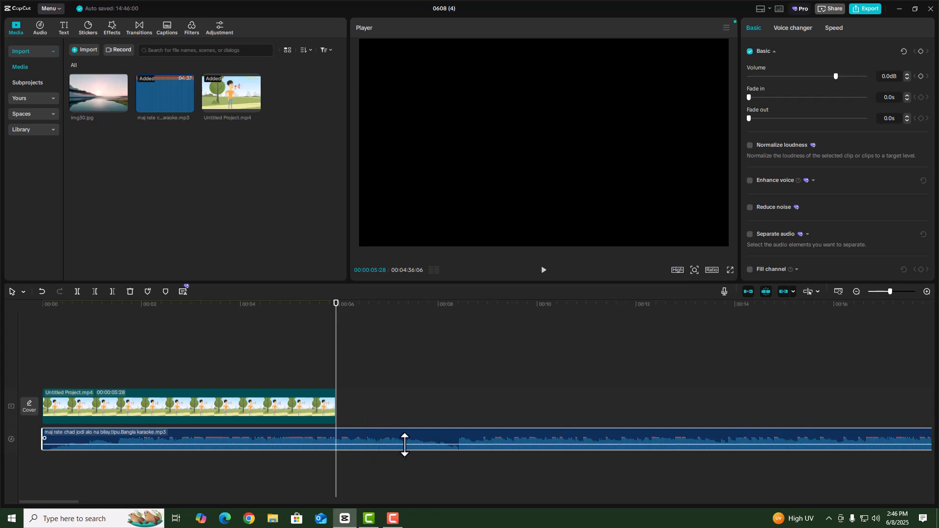
left_click(112, 292)
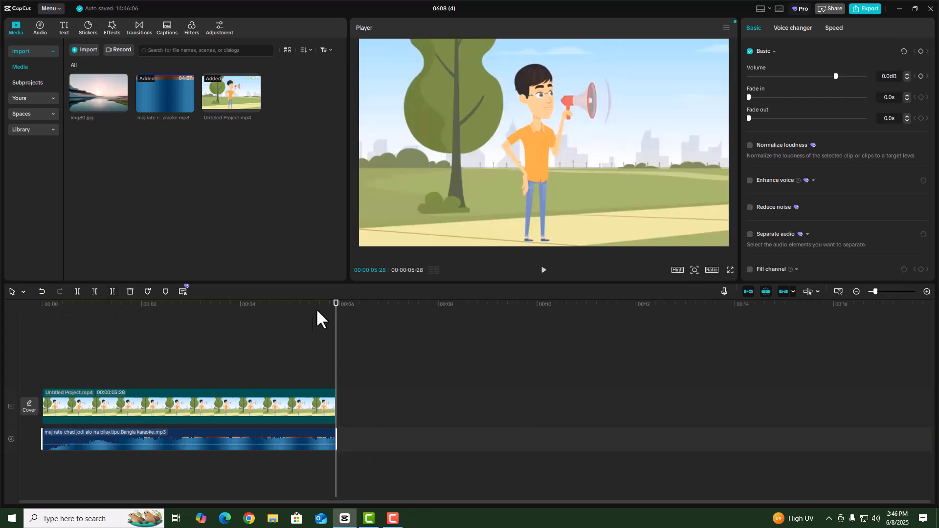
left_click_drag(336, 300, 185, 366)
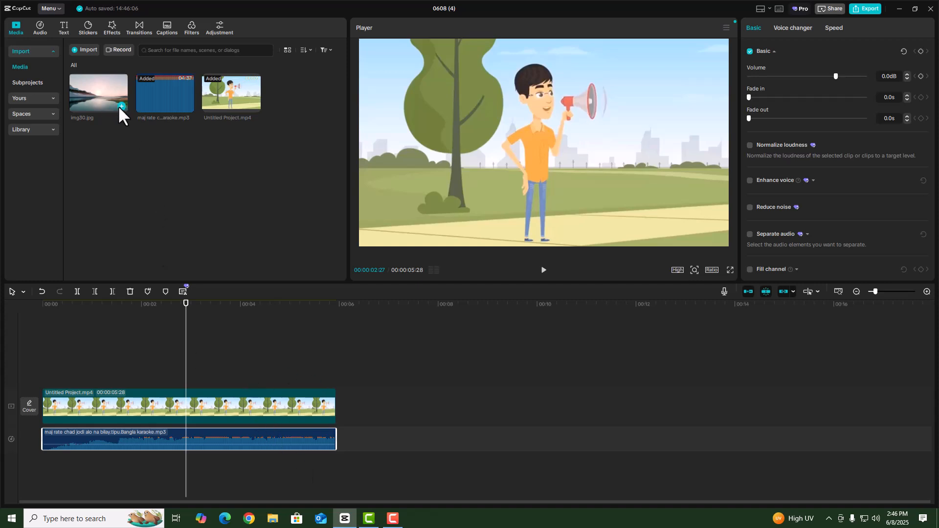
Put img30.jpg on an overlay track spanning the cartoon's full 00:00:05:28
left_click(170, 353)
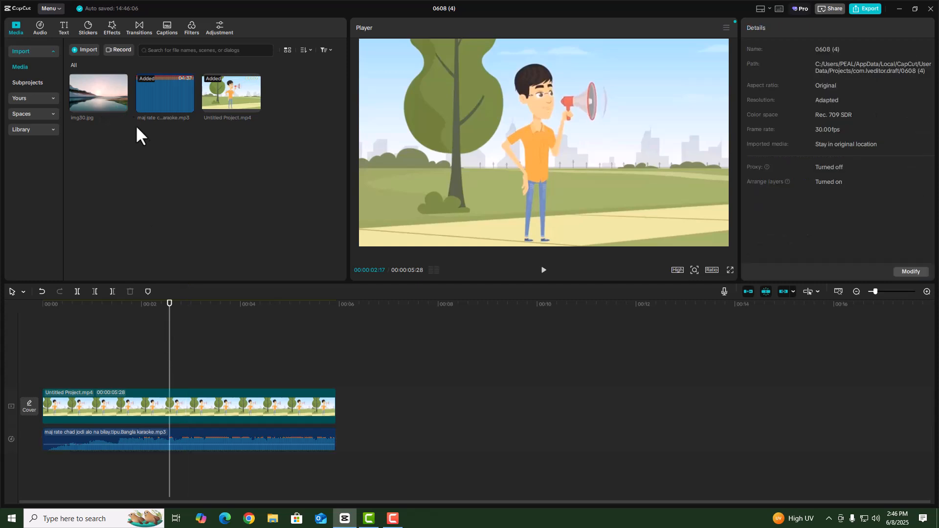
left_click(121, 105)
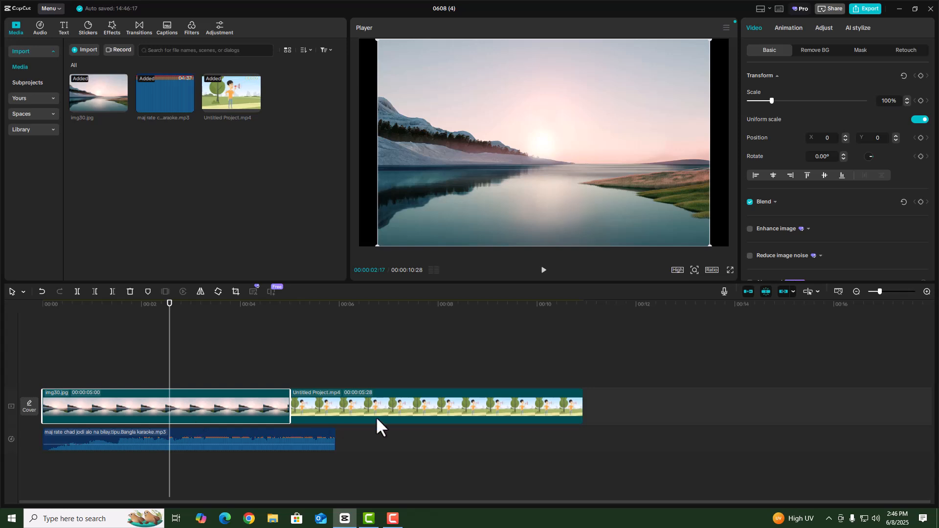
left_click_drag(204, 416, 220, 381)
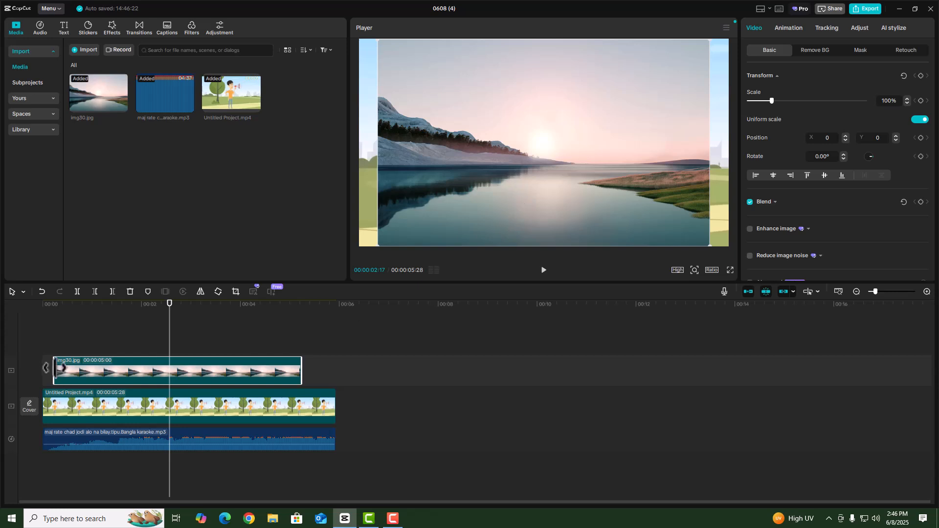
left_click_drag(60, 368, 250, 371)
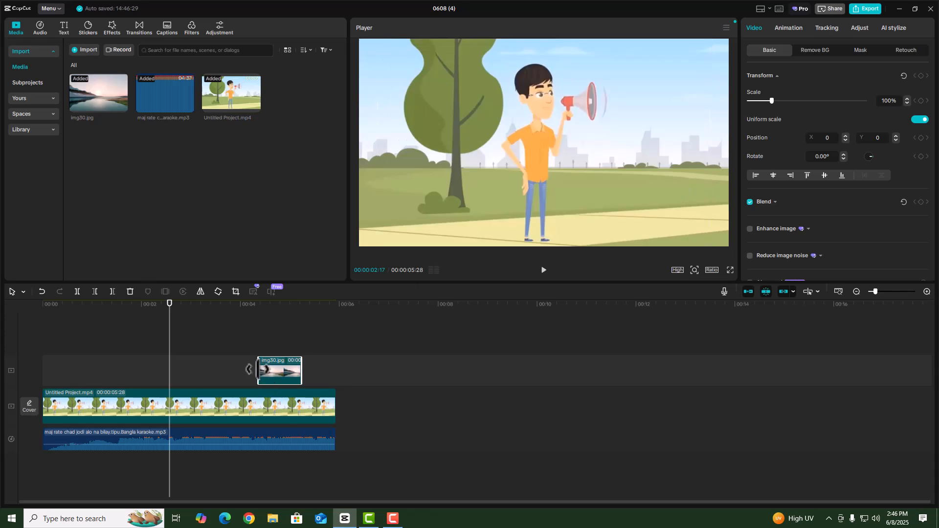
left_click_drag(248, 369, 28, 381)
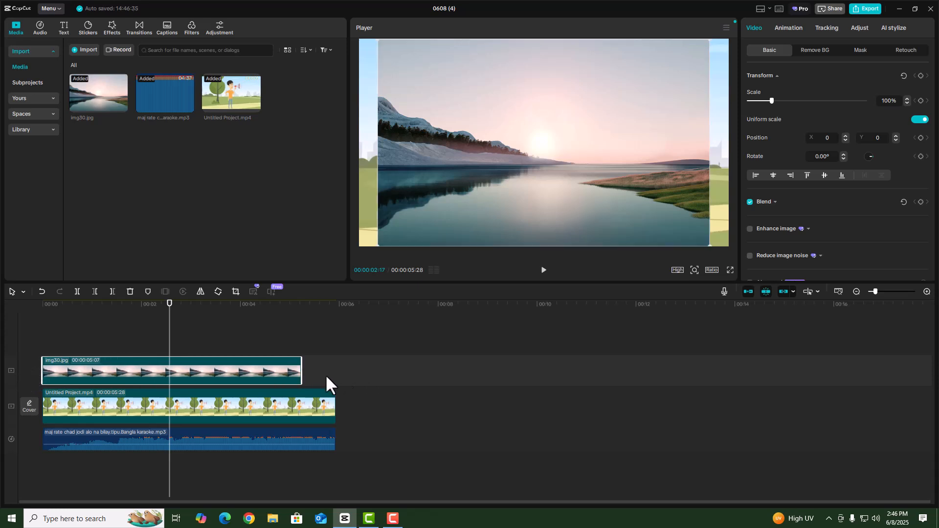
left_click_drag(315, 373, 337, 374)
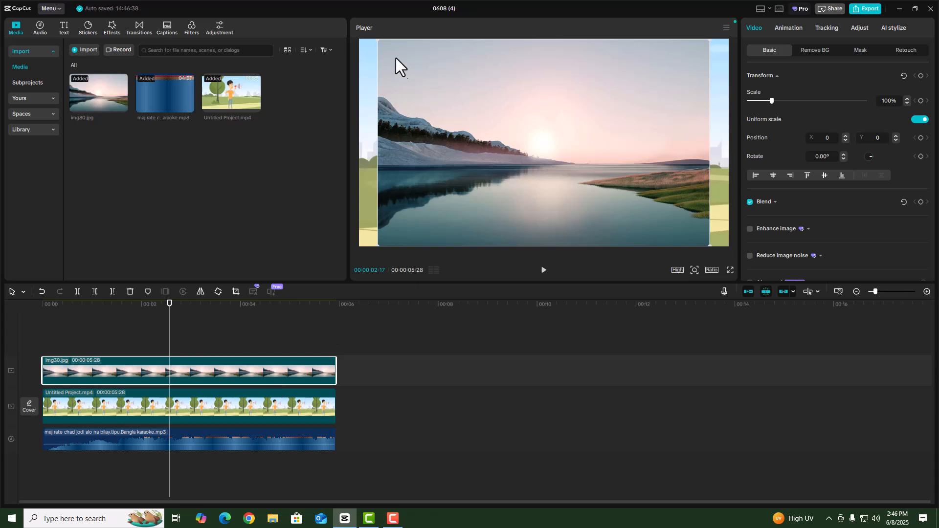
Scale the landscape picture to 28% and place it in the upper right of the frame
left_click_drag(379, 40, 496, 117)
left_click_drag(542, 152, 673, 104)
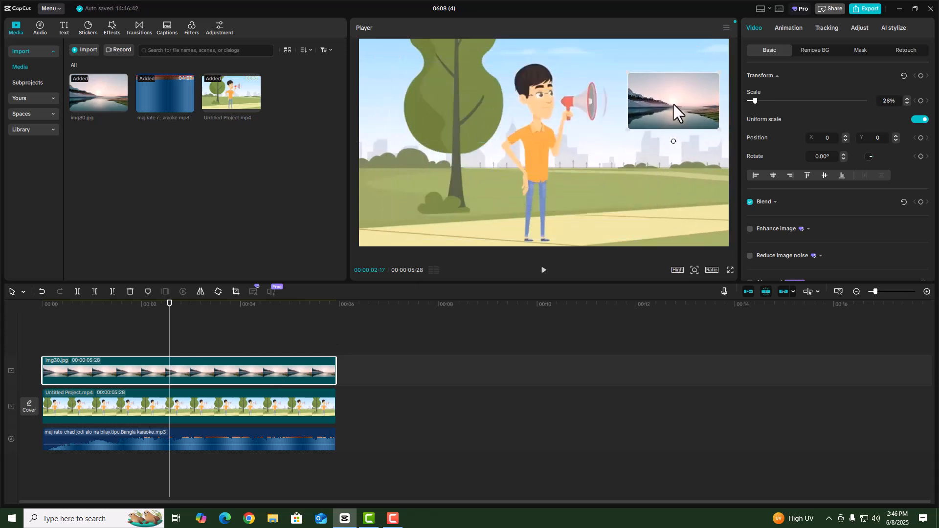
left_click(632, 174)
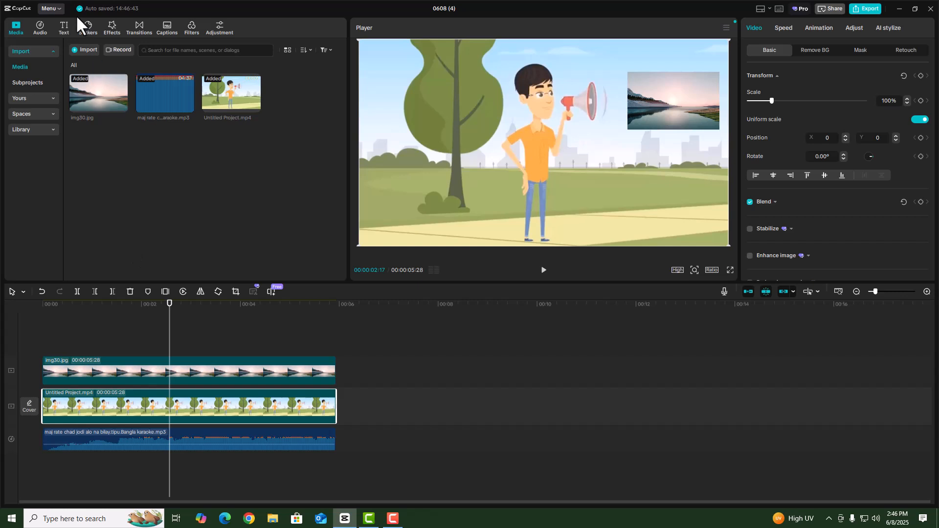
Add a Default text clip from 00:00 and stretch it to end at 00:00:05:28
left_click(63, 25)
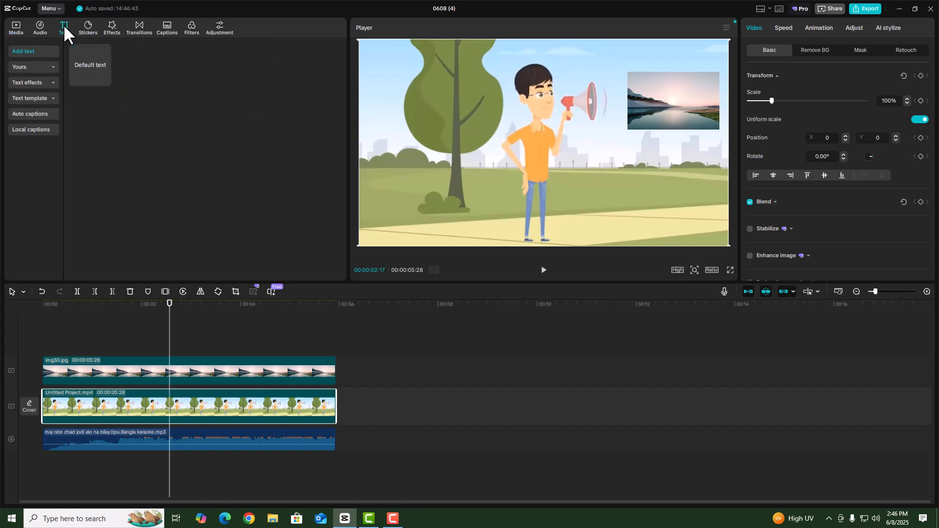
left_click(90, 63)
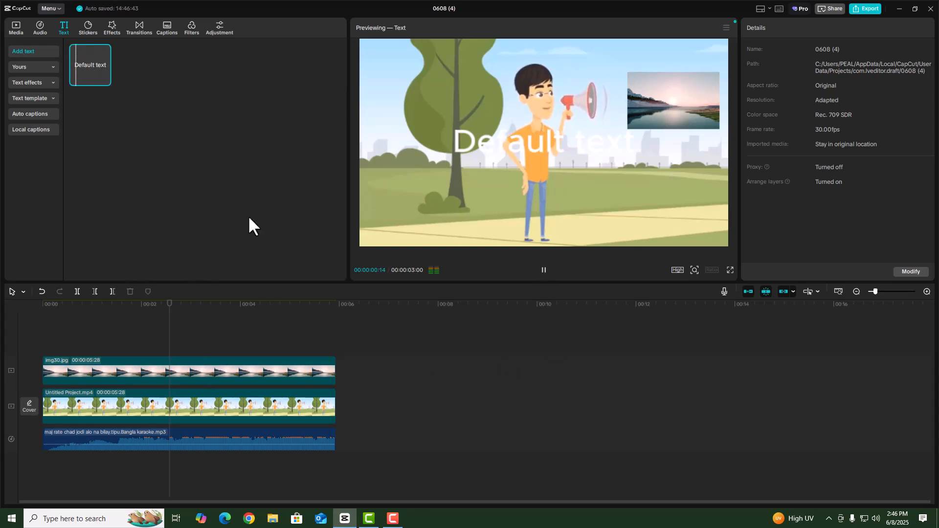
left_click(545, 272)
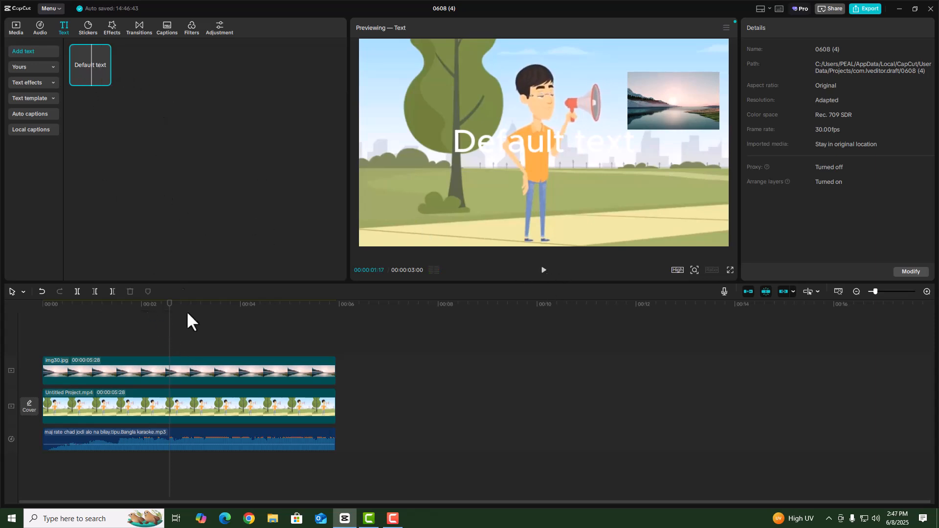
left_click(104, 80)
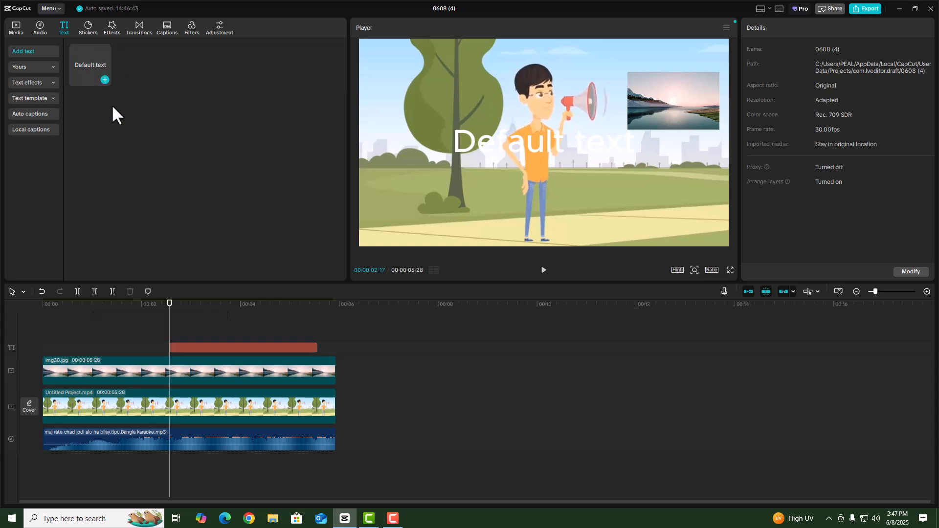
left_click_drag(226, 347, 100, 347)
left_click_drag(189, 348, 336, 356)
left_click(214, 337)
Replace the Default placeholder text with the person's name
left_click(214, 348)
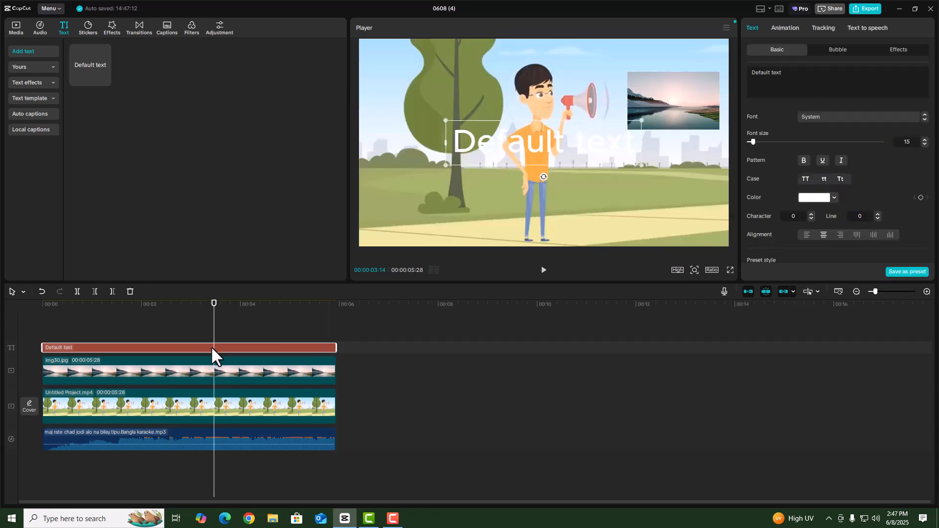
double_click(567, 137)
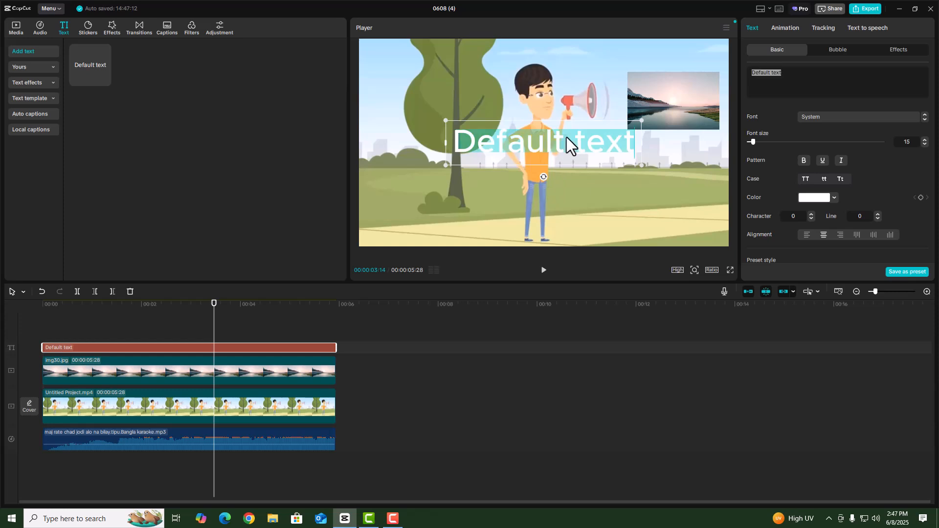
key("BackSpace")
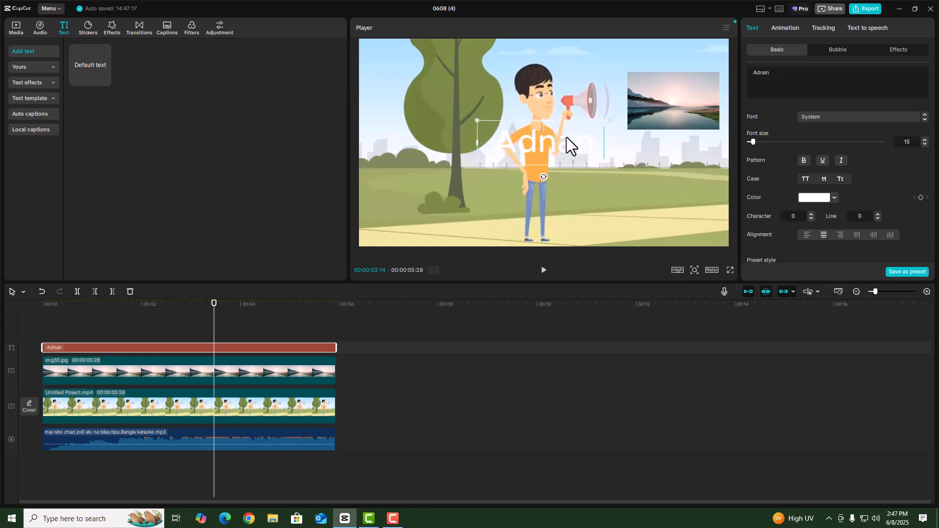
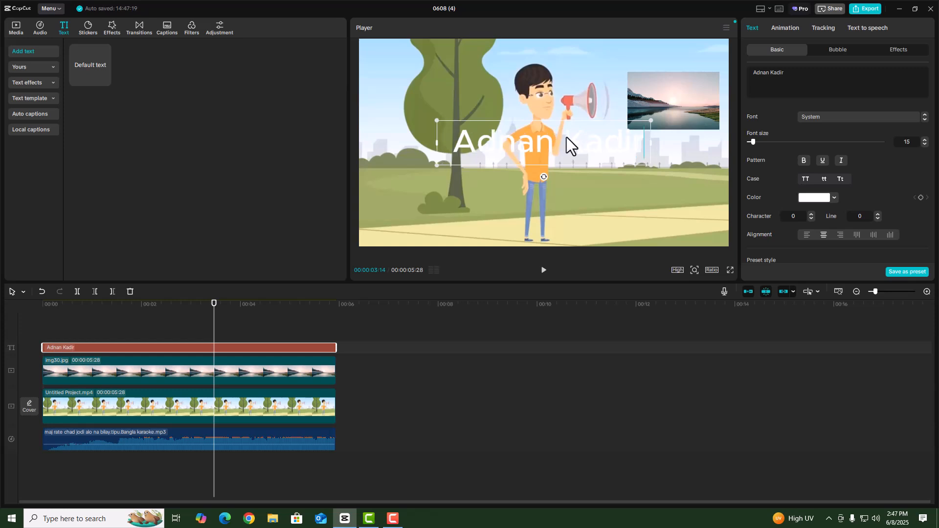
Shrink the name title and move it to the top-right corner of the frame
left_click(633, 215)
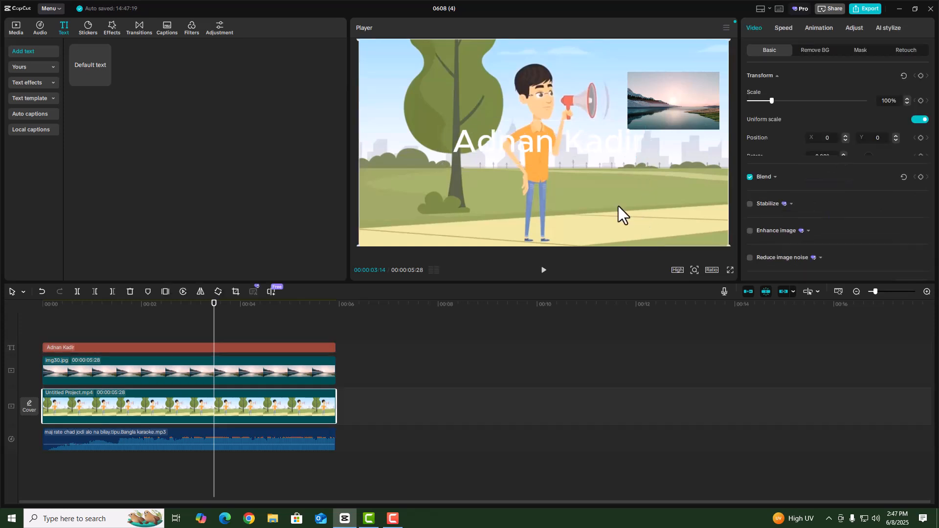
left_click(292, 348)
left_click_drag(567, 137, 637, 51)
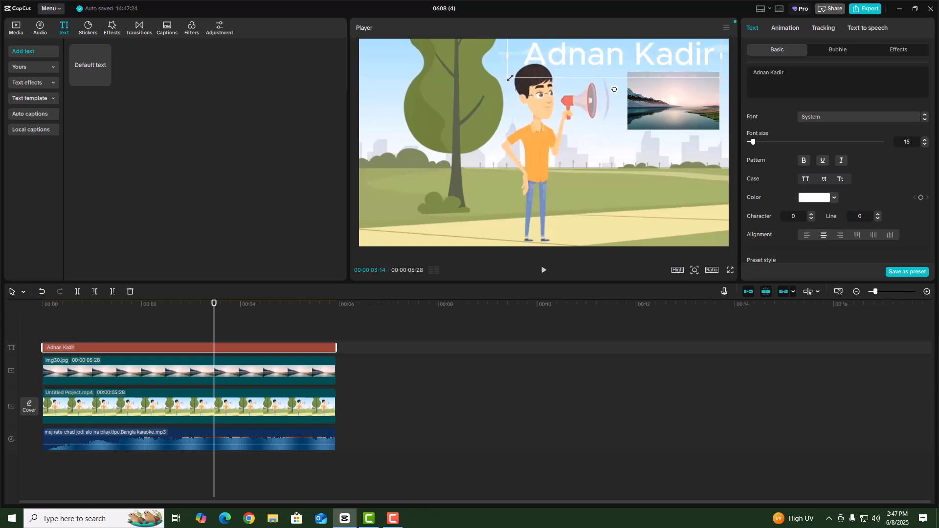
left_click_drag(510, 77, 553, 68)
left_click_drag(618, 60, 658, 57)
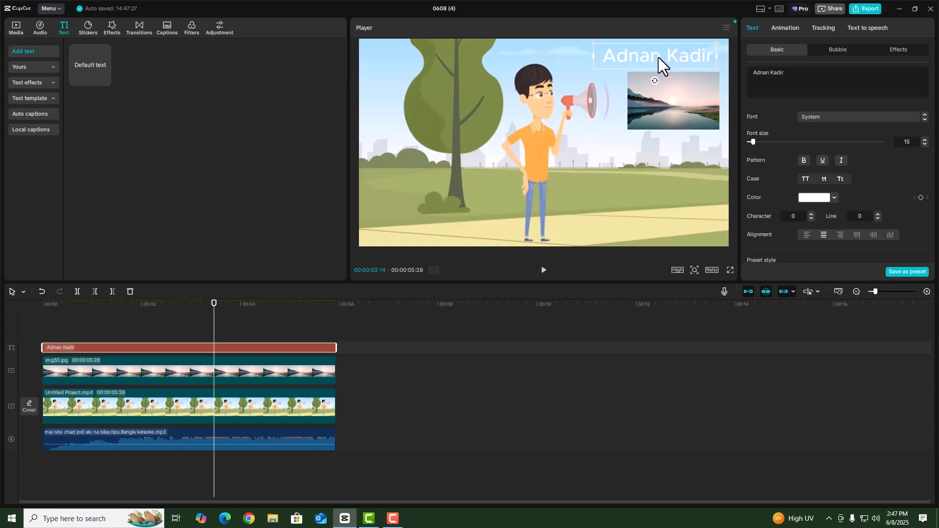
Colour the name title red (E10E0E)
left_click(816, 199)
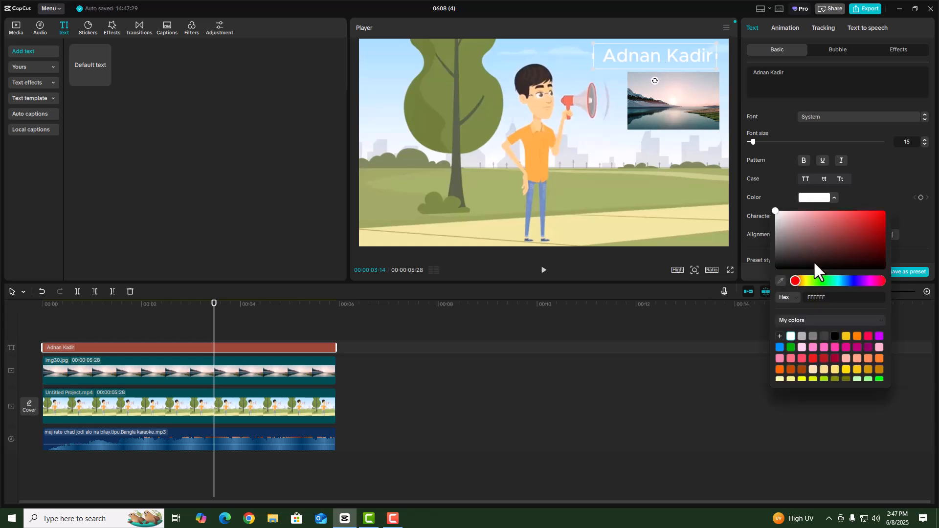
left_click(879, 217)
left_click(655, 201)
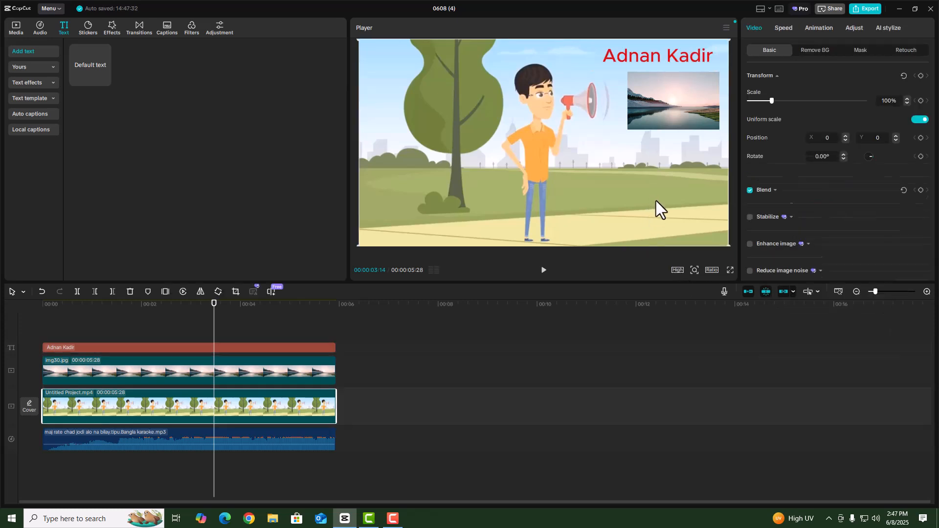
Review the options in the Linkage settings dialog
left_click(792, 291)
left_click(797, 305)
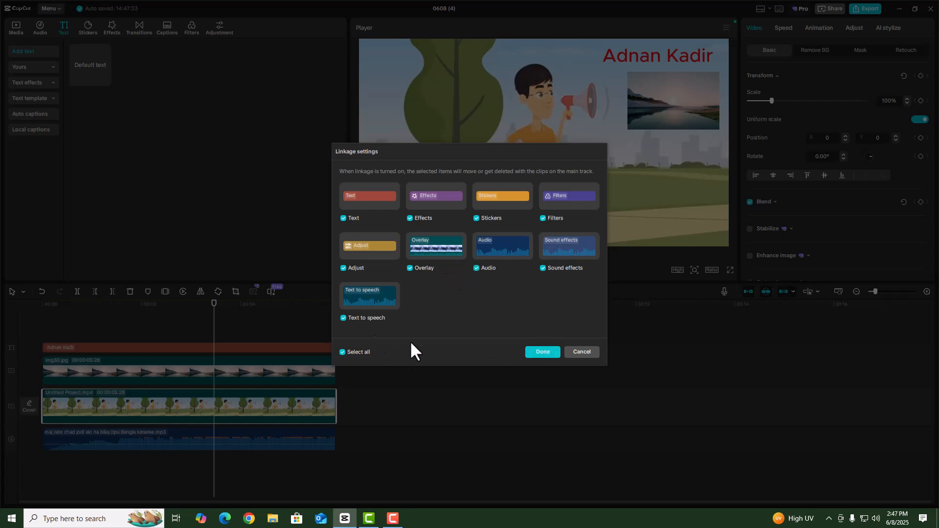
left_click(544, 353)
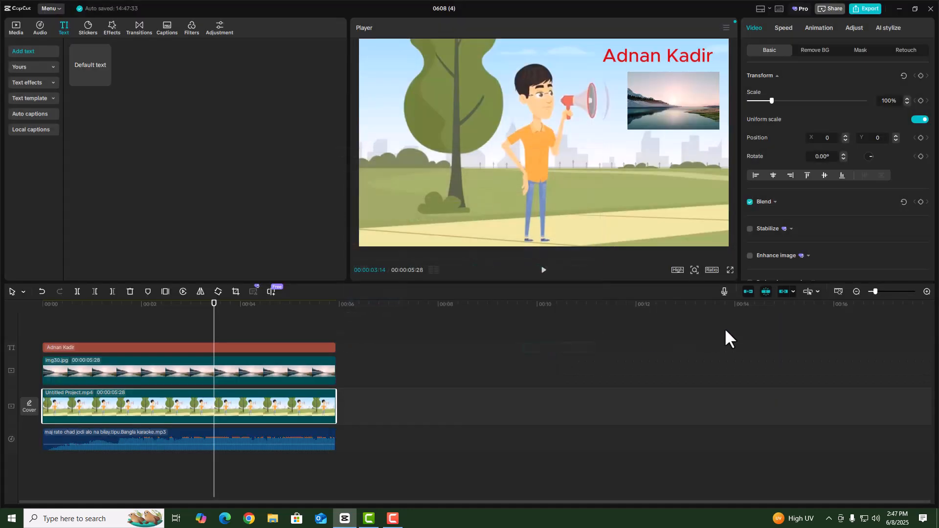
left_click(794, 292)
left_click(799, 308)
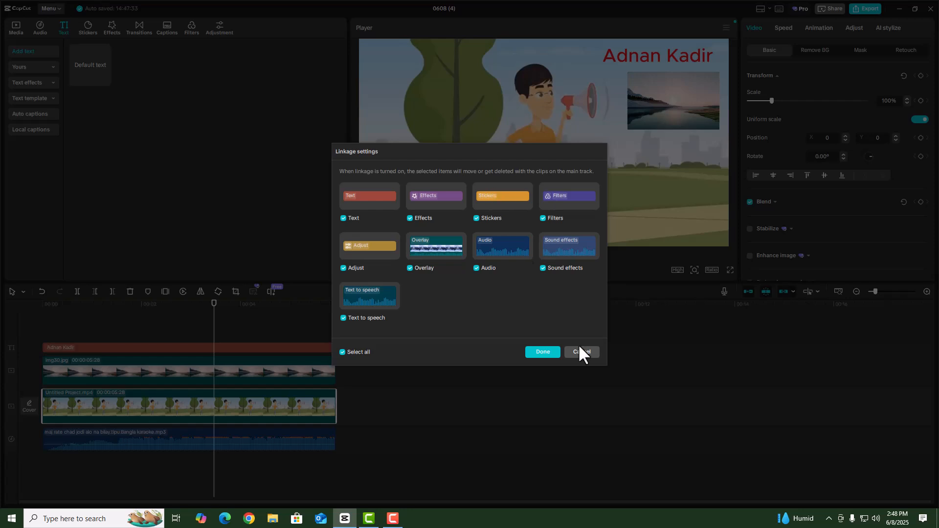
left_click(554, 353)
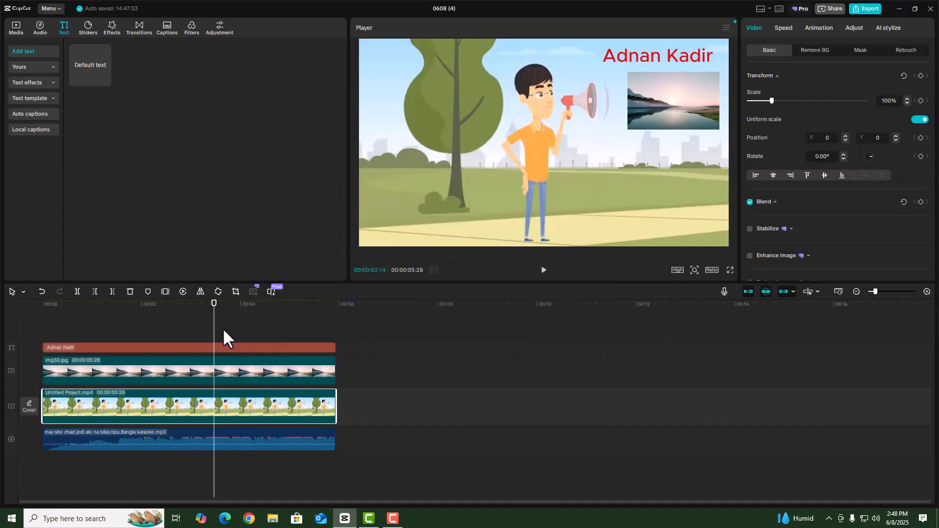
Drag the video, image and music clips to test which clips move together
left_click_drag(214, 307, 72, 328)
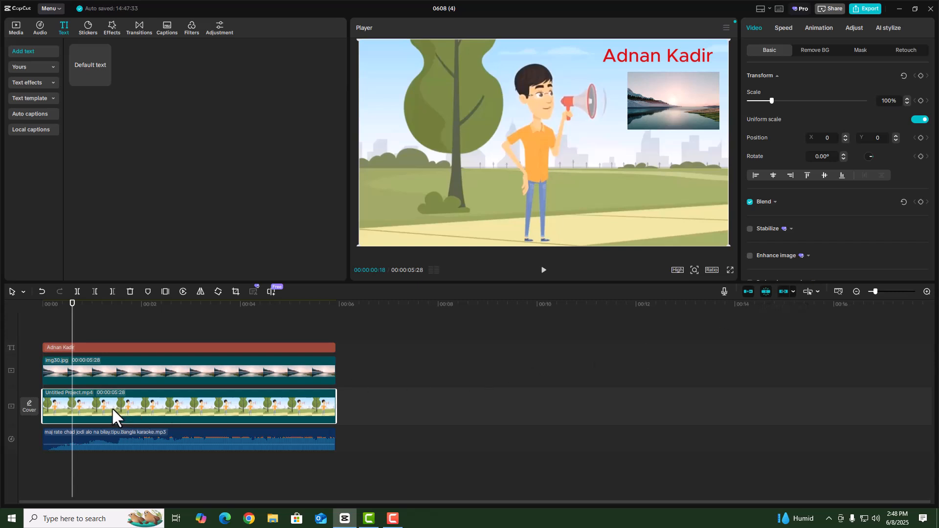
left_click_drag(113, 407, 386, 411)
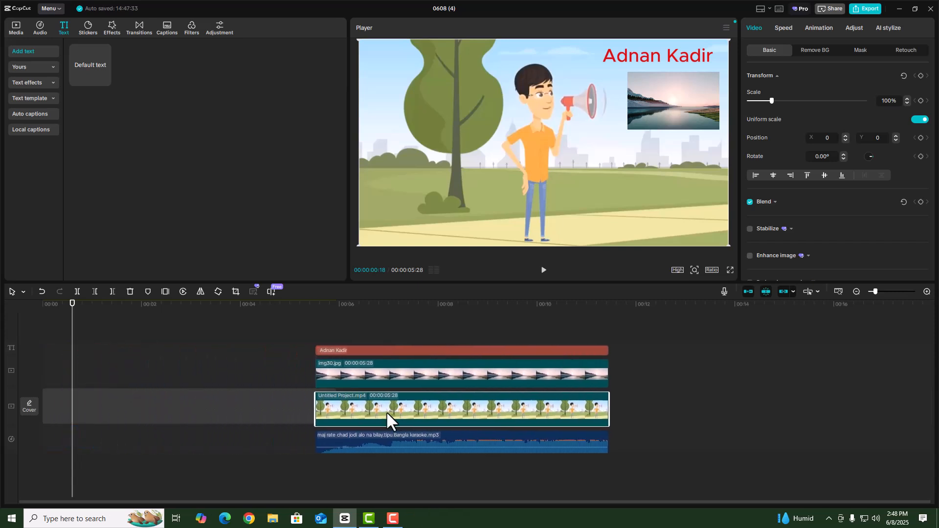
left_click_drag(184, 404, 147, 401)
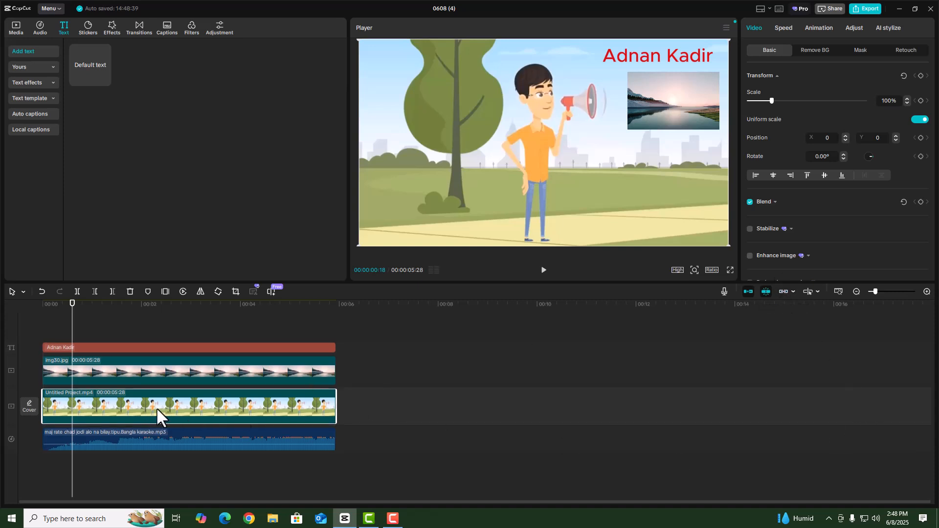
left_click_drag(132, 408, 298, 407)
left_click_drag(150, 371, 146, 345)
left_click_drag(141, 435, 198, 433)
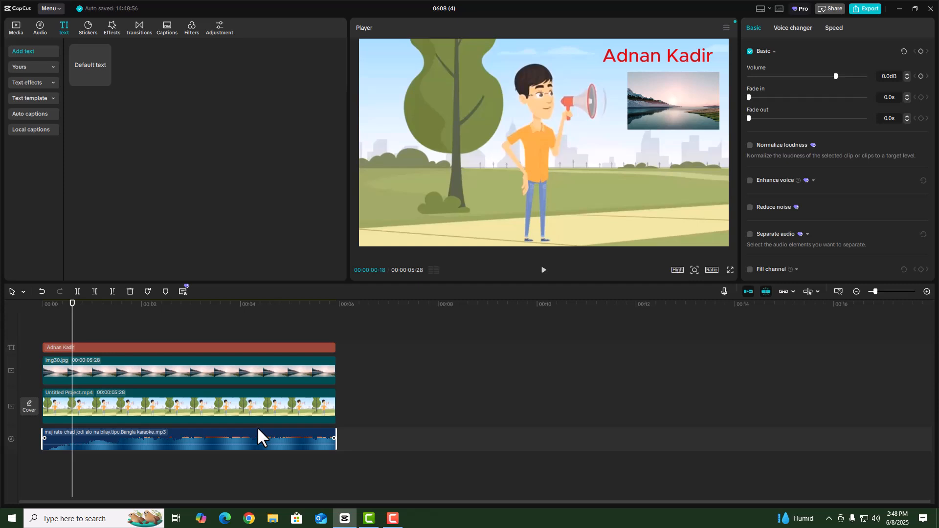
left_click(73, 348)
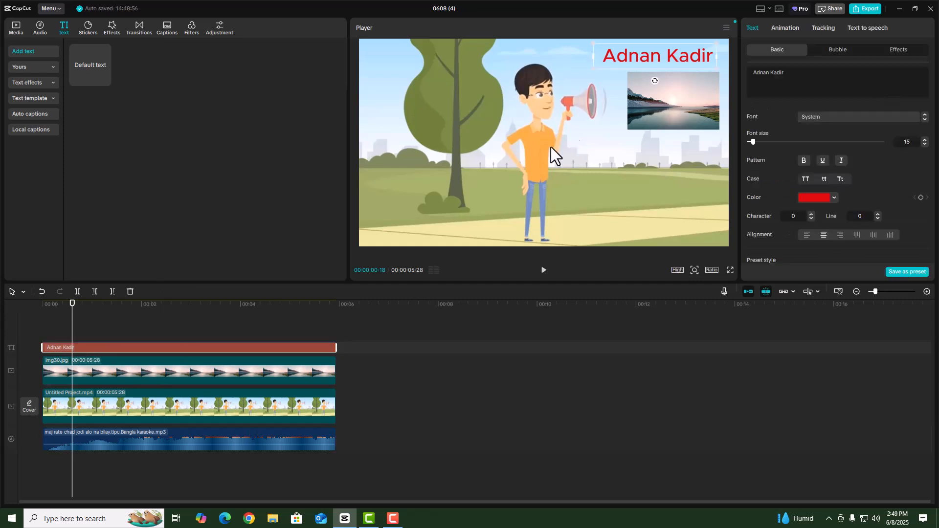
left_click(133, 441)
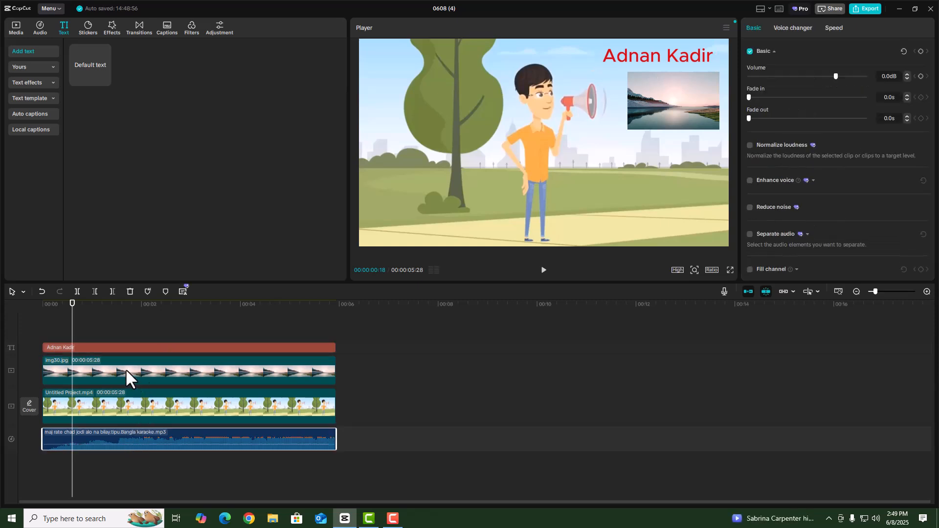
Exclude Audio from linkage, then move the cartoon clip with its linked landscape overlay
left_click(793, 291)
left_click(807, 306)
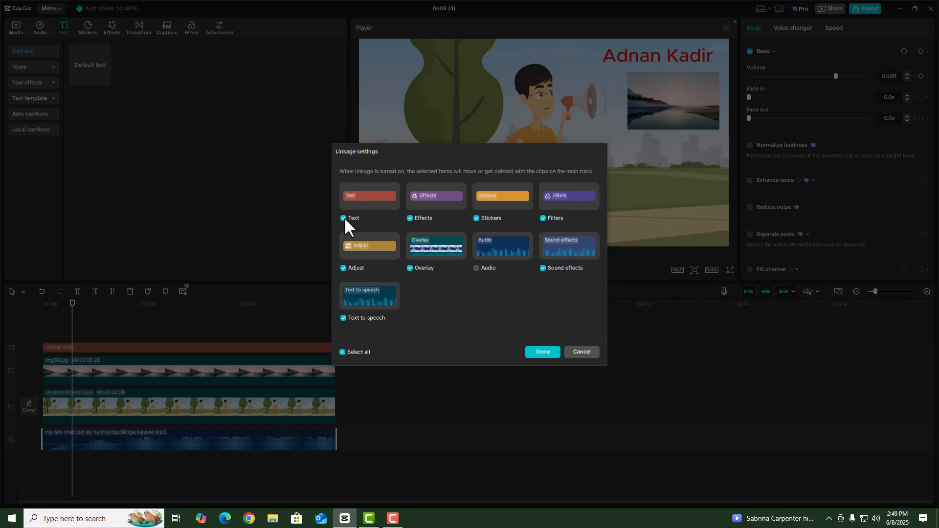
left_click(543, 352)
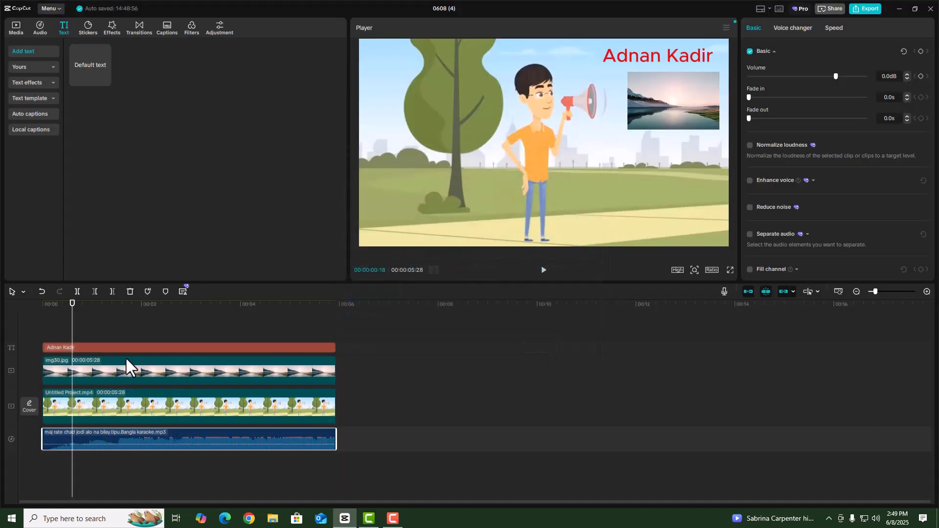
left_click_drag(135, 404, 116, 402)
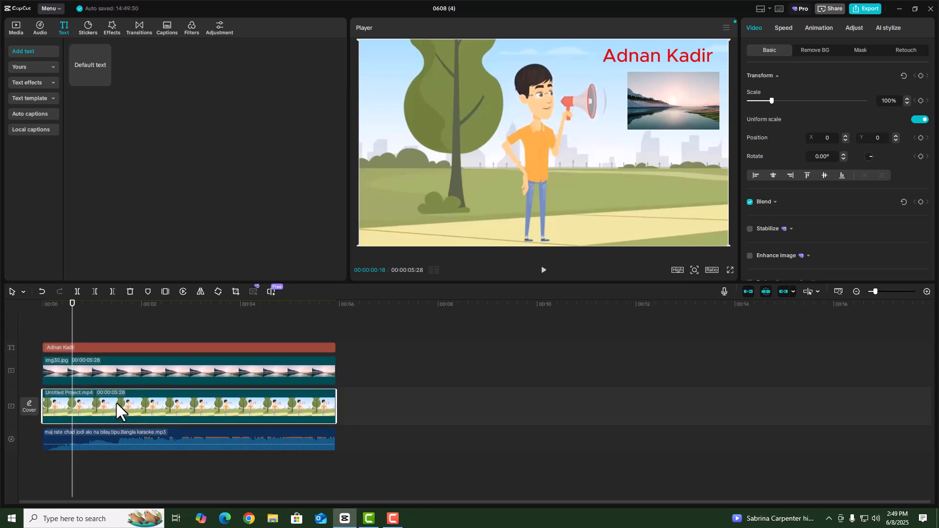
left_click(474, 419)
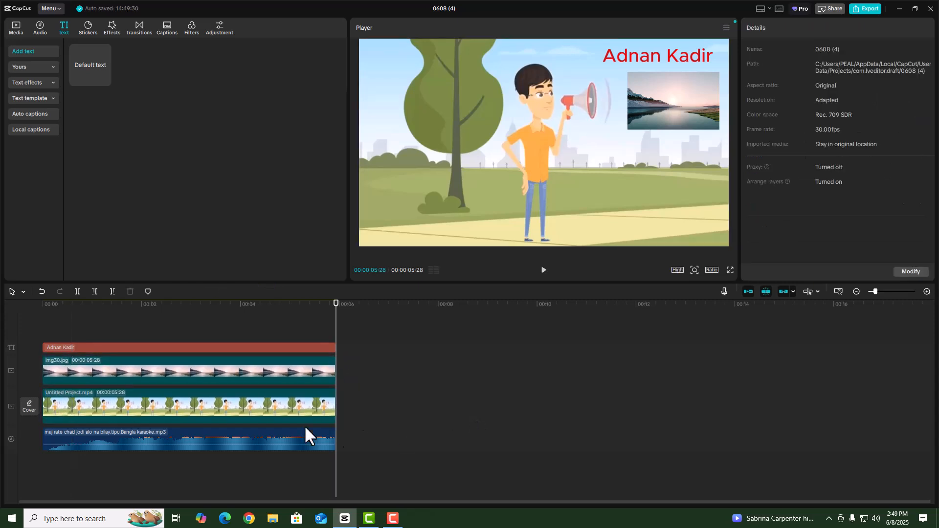
left_click(180, 400)
left_click(176, 370, "ctrl")
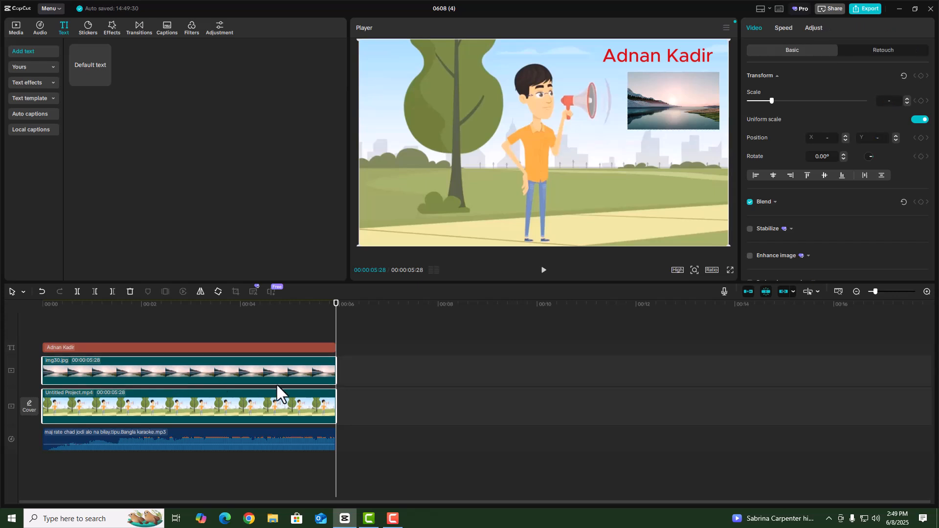
left_click(400, 403)
left_click_drag(195, 401, 177, 408)
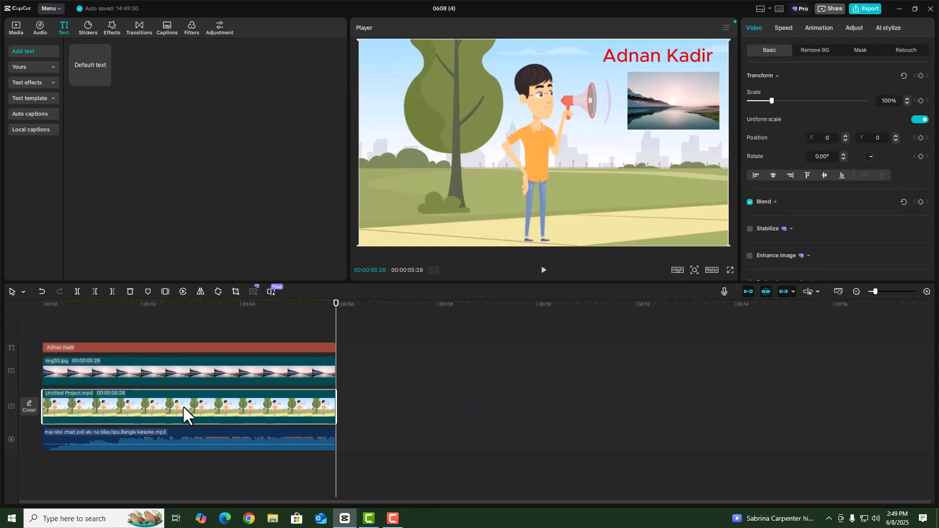
left_click(793, 292)
left_click(805, 307)
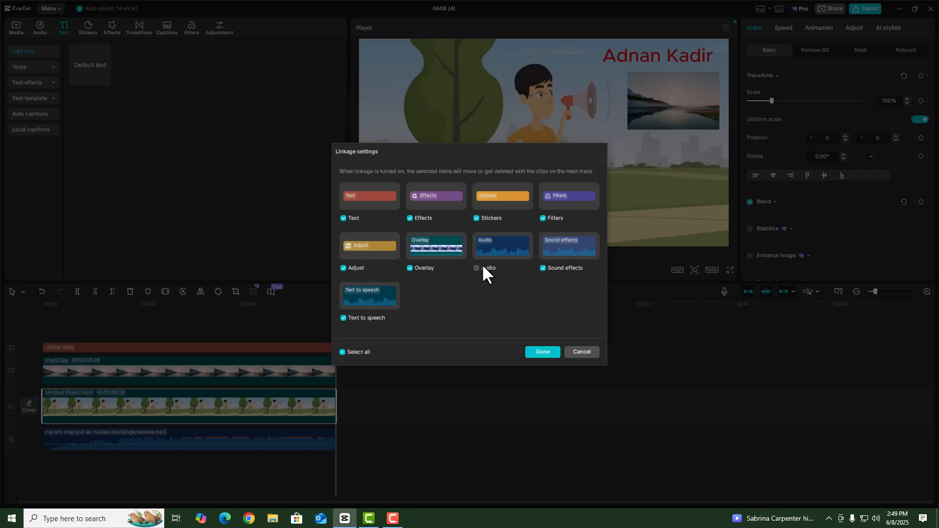
left_click(540, 352)
left_click_drag(264, 409, 234, 403)
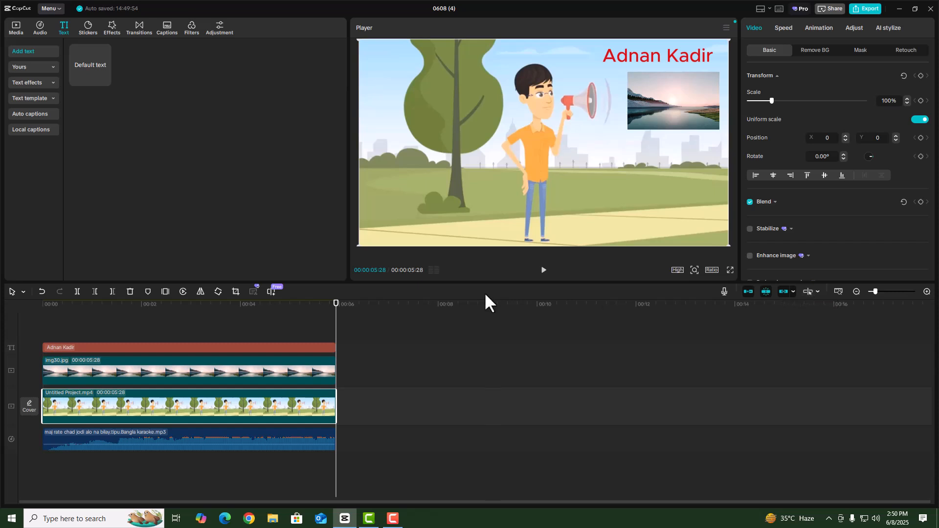
Toggle the timeline preview axis on and off while scrubbing between 00:00:01:26 and 00:00:05:22
left_click(808, 290)
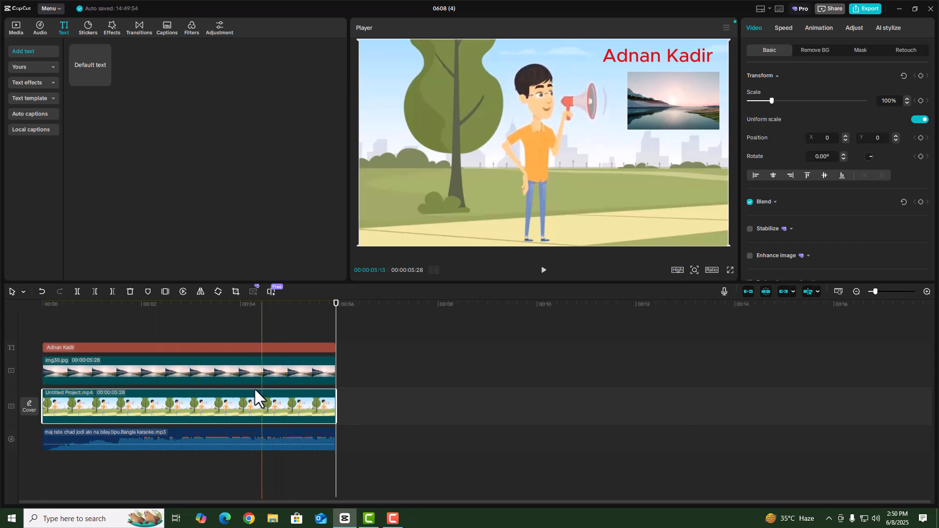
left_click(808, 291)
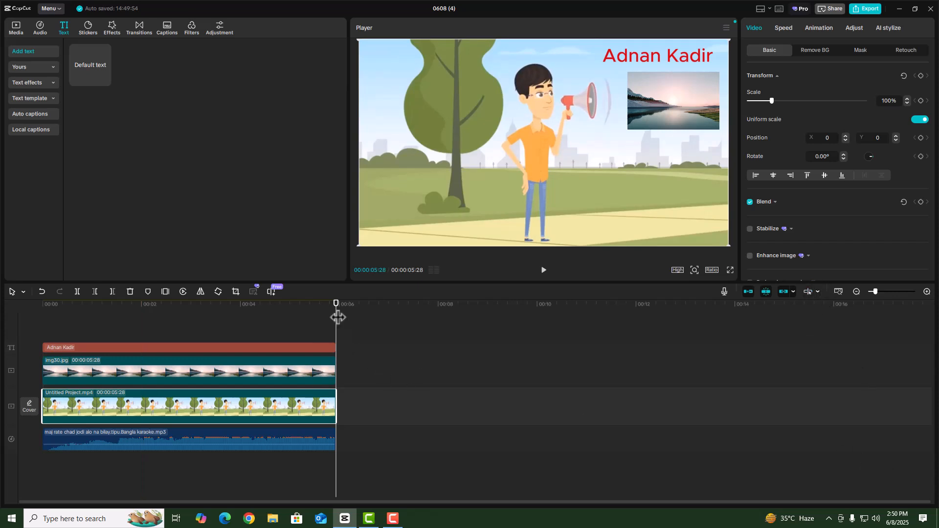
left_click_drag(336, 322, 135, 348)
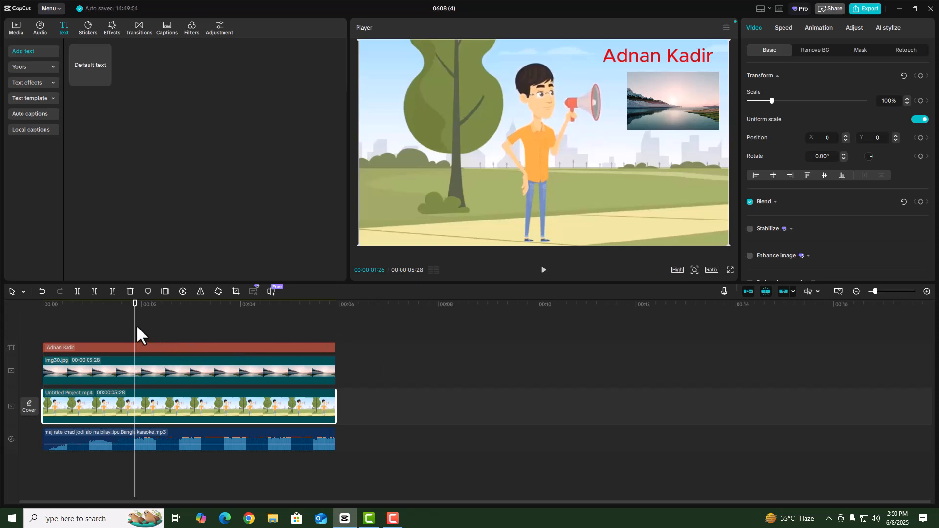
left_click_drag(136, 324, 111, 345)
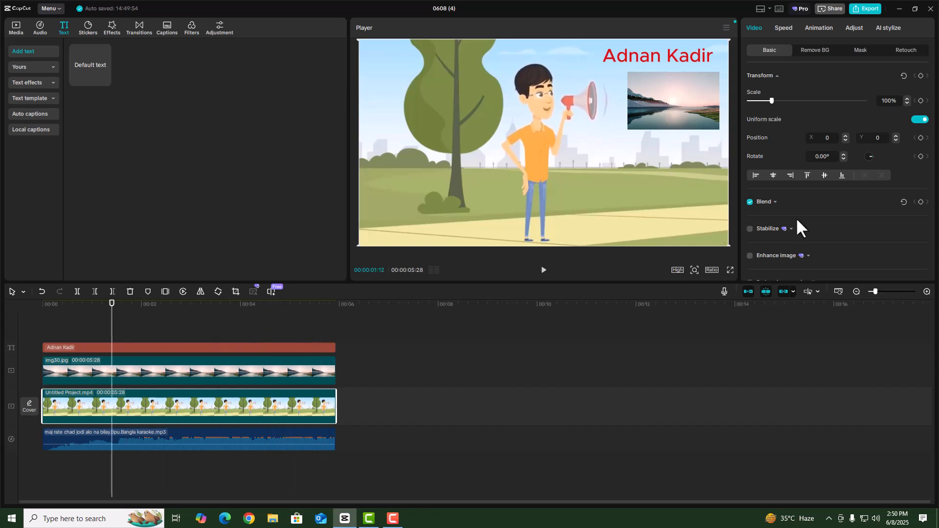
Switch the timeline preview mode to 'Preview video and audio'
left_click(817, 290)
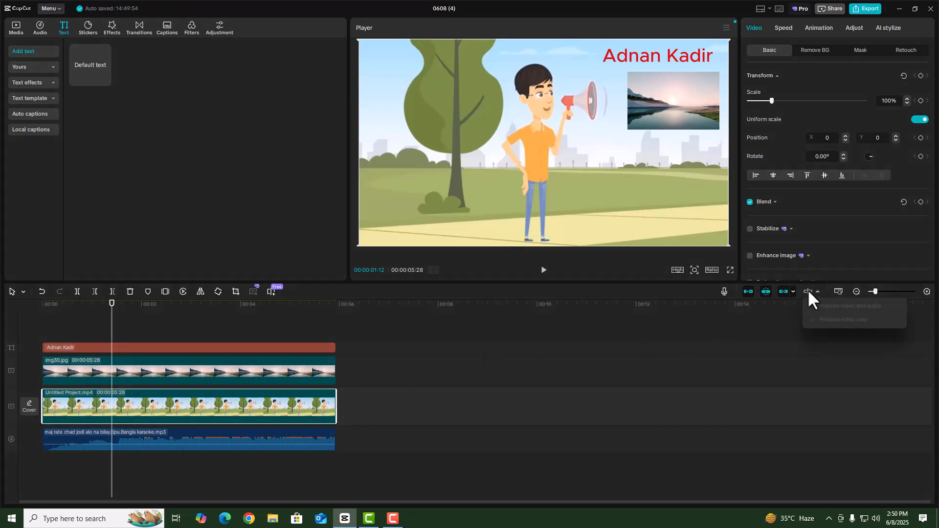
left_click(808, 289)
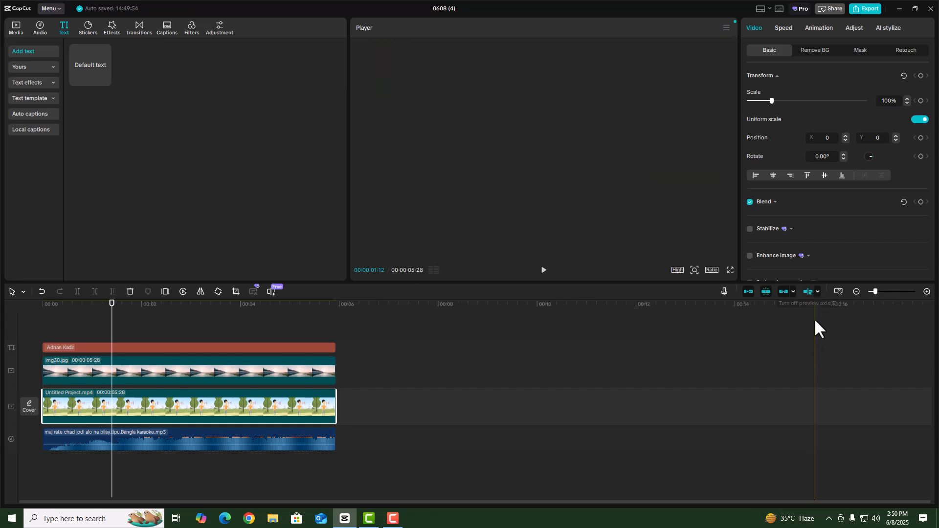
left_click(817, 291)
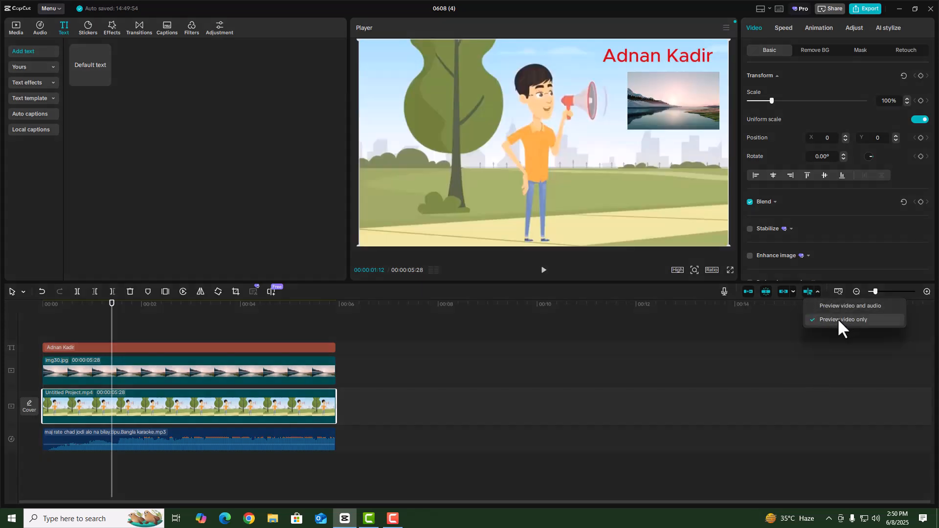
left_click(773, 327)
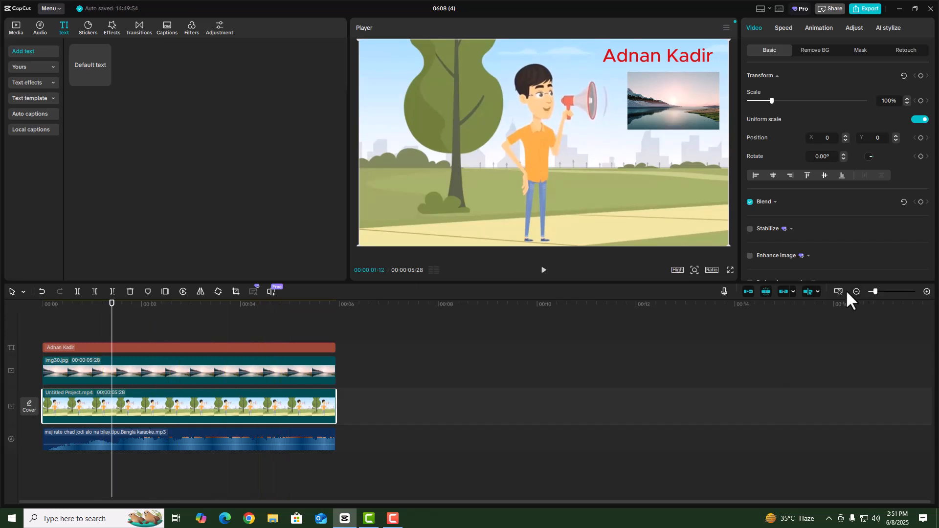
left_click(817, 291)
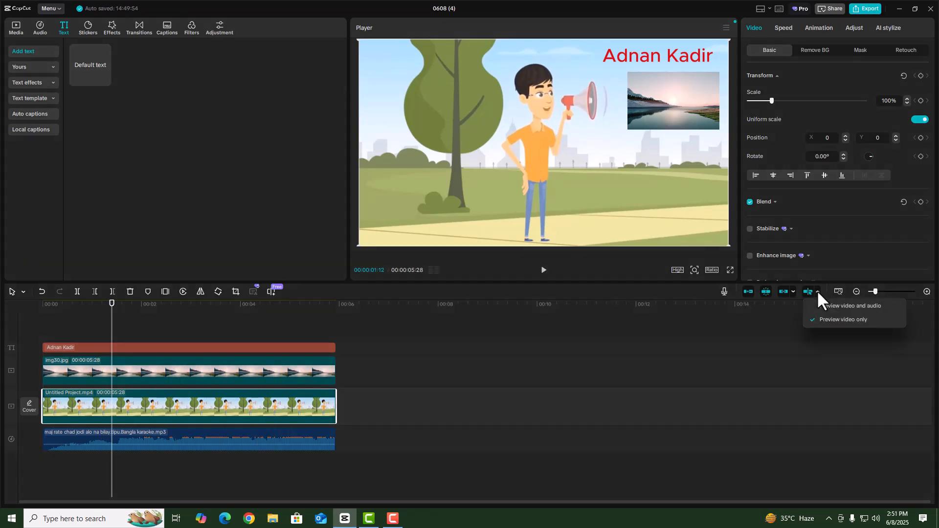
left_click(840, 306)
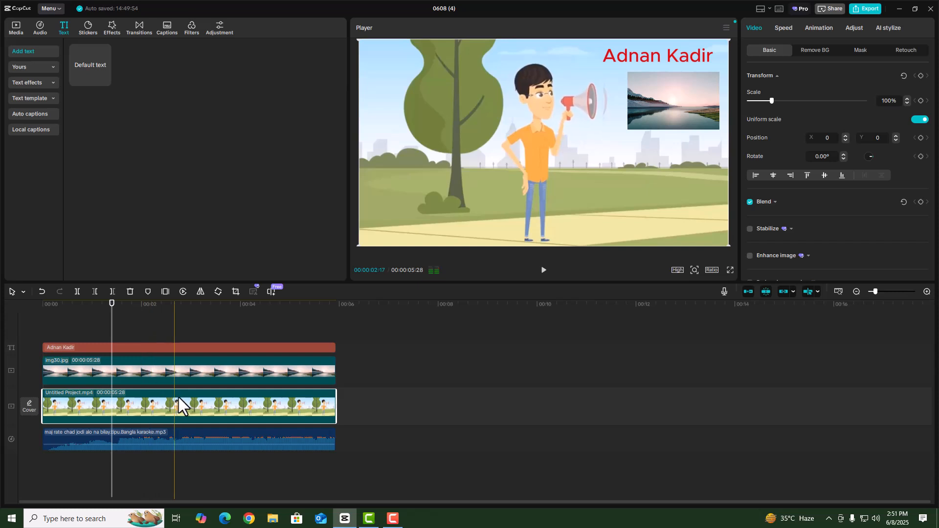
Turn off the preview axis and zoom the timeline to fit all four clips
left_click(808, 290)
left_click(838, 290)
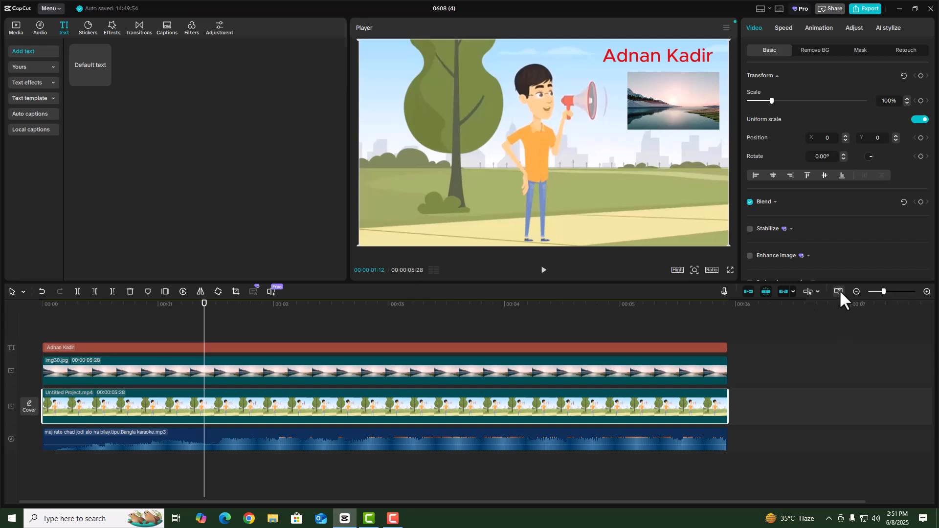
mouse_move(883, 291)
left_mouse_down()
mouse_move(902, 290)
mouse_move(841, 290)
mouse_move(886, 292)
left_mouse_up()
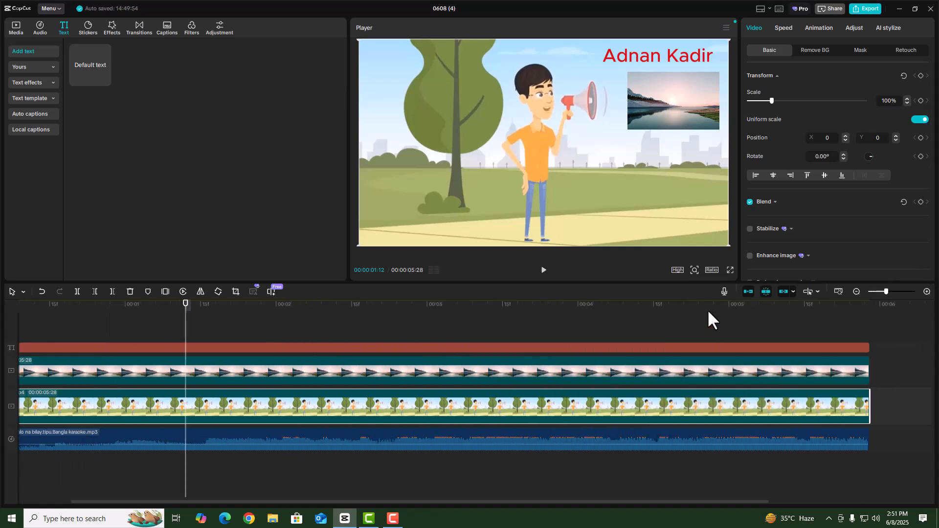
left_click(838, 288)
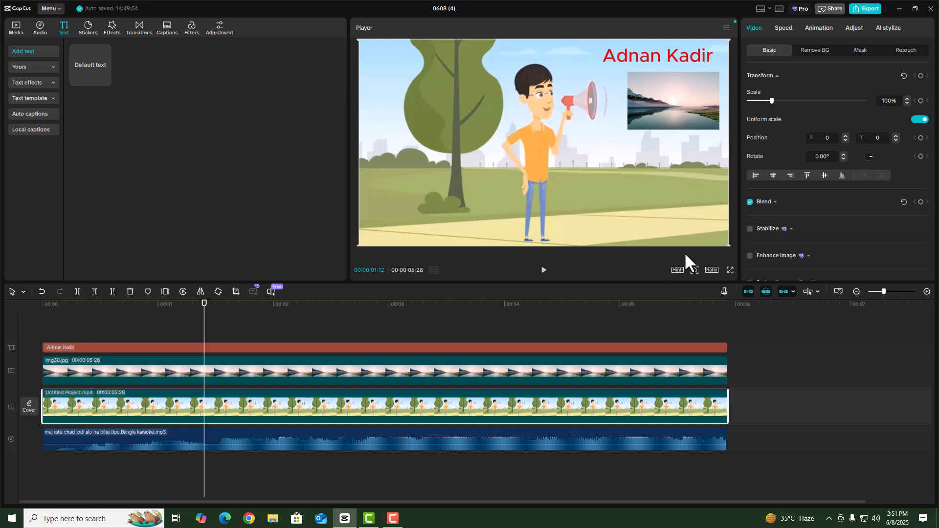
Play back at Low player quality, then switch back to High and play again
left_click(678, 271)
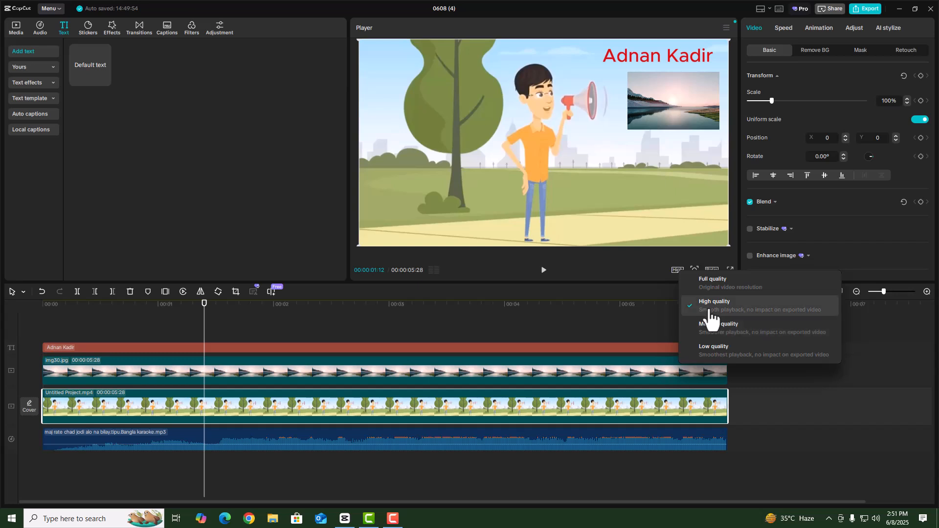
left_click(716, 347)
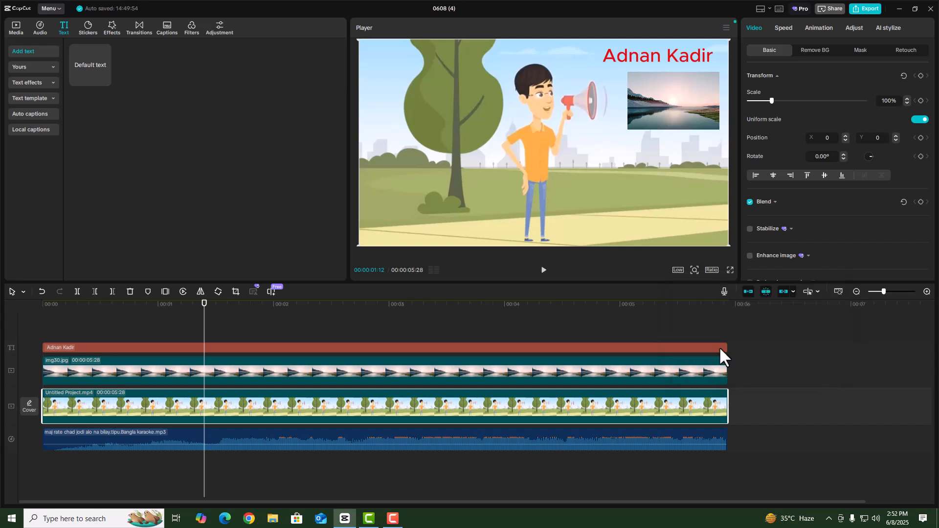
left_click(543, 270)
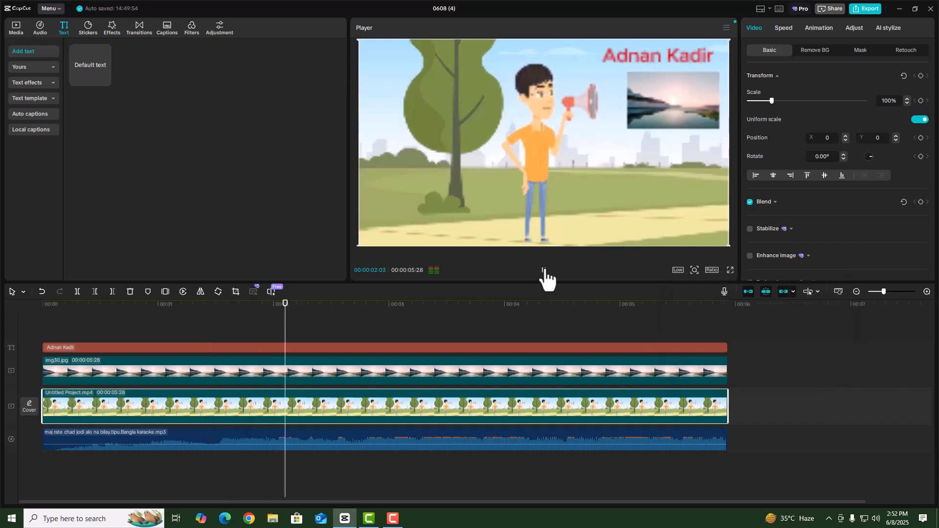
left_click(543, 271)
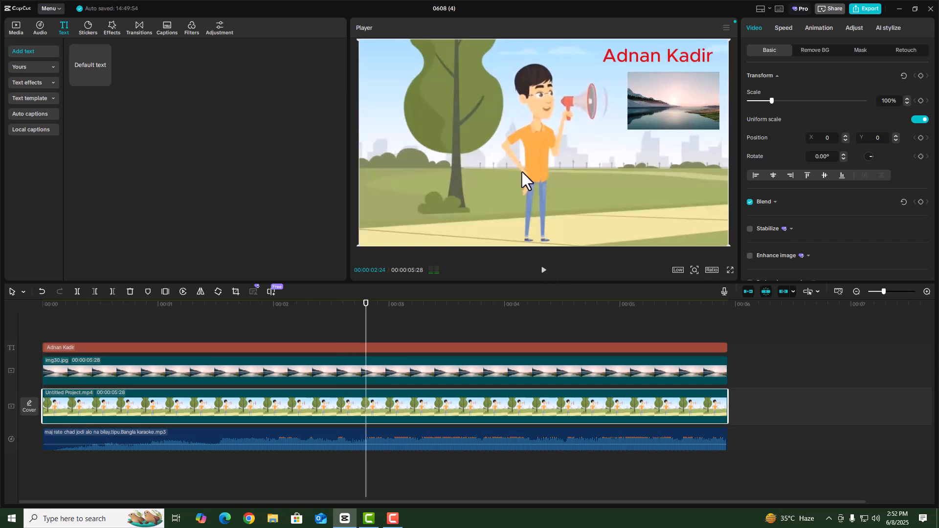
left_click(678, 270)
left_click(704, 317)
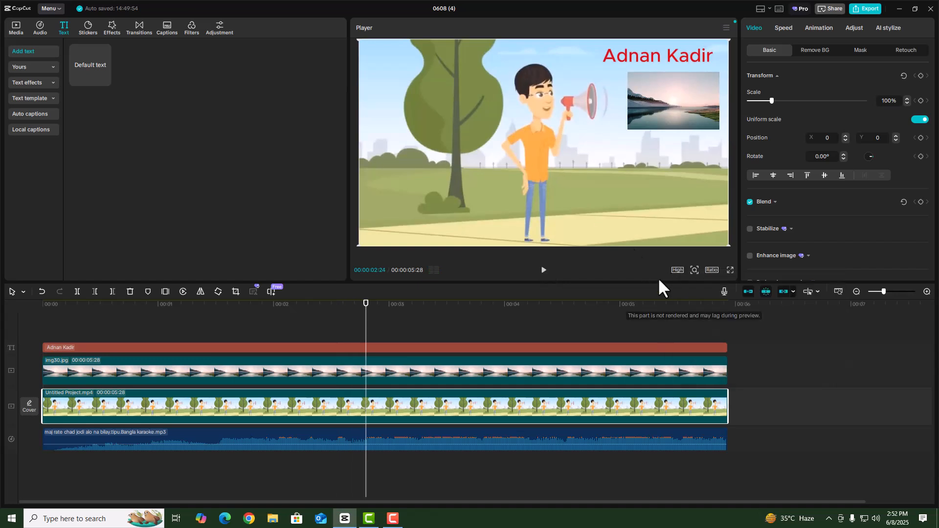
left_click(543, 271)
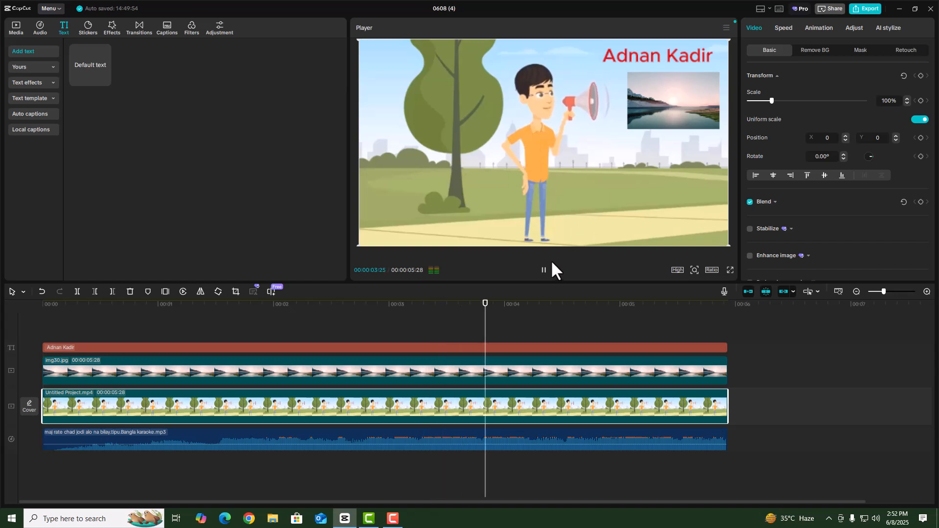
left_click(544, 271)
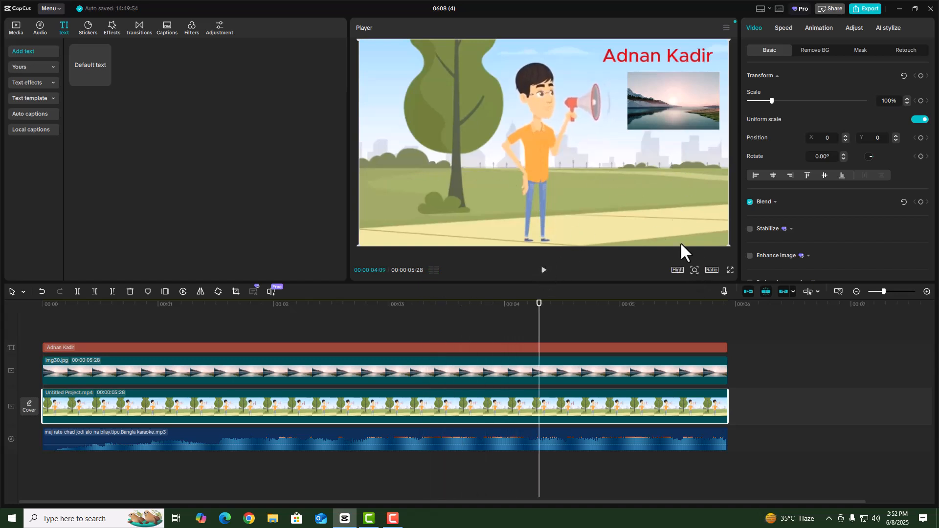
Zoom the player in on the character, play, then zoom back out to the full frame
left_click(694, 270)
left_click_drag(677, 286, 726, 287)
left_click(545, 272)
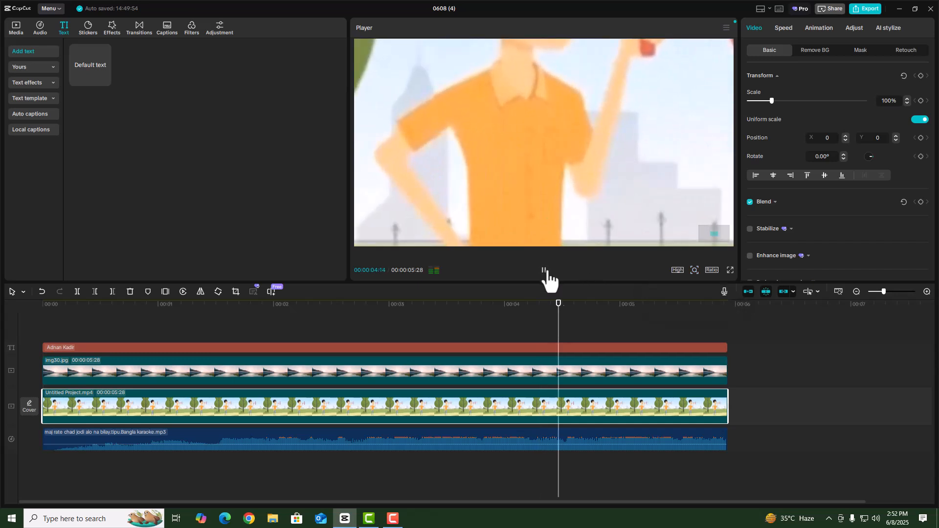
left_click(544, 272)
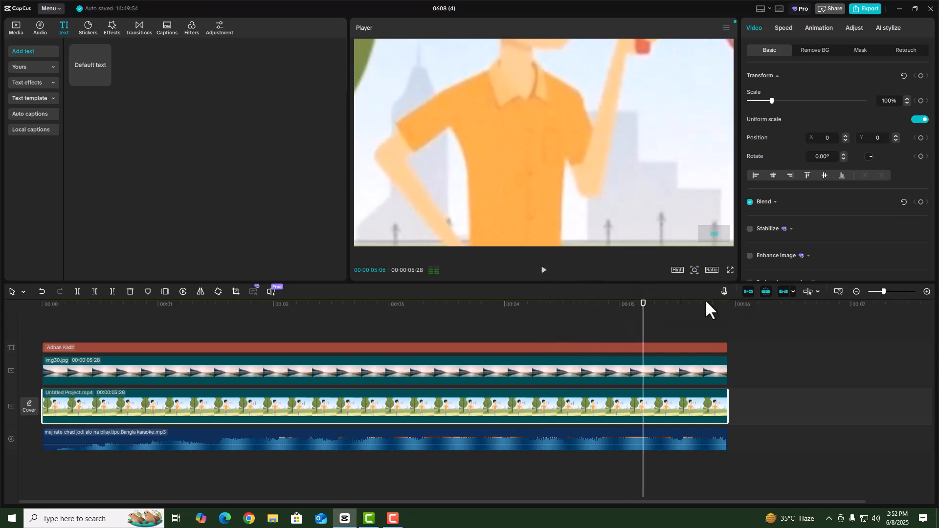
left_click(694, 271)
left_click_drag(718, 285, 694, 285)
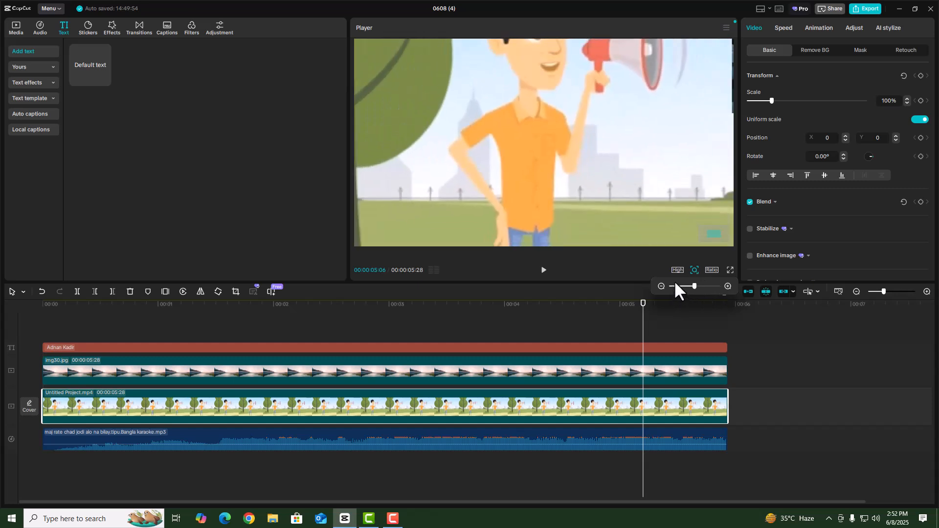
mouse_move(694, 285)
left_mouse_down()
mouse_move(656, 288)
mouse_move(721, 287)
mouse_move(677, 289)
left_mouse_up()
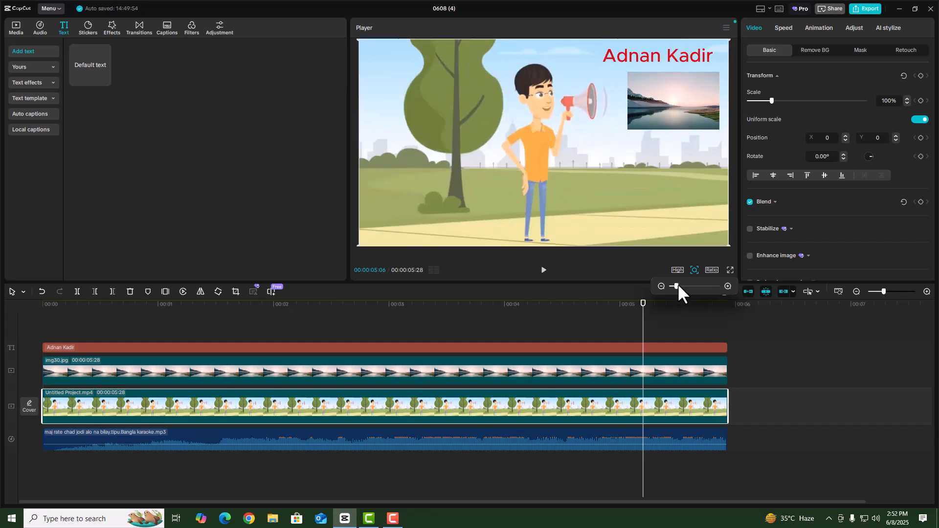
Set the canvas ratio to 16:9, then switch it to portrait 9:16
left_click(713, 270)
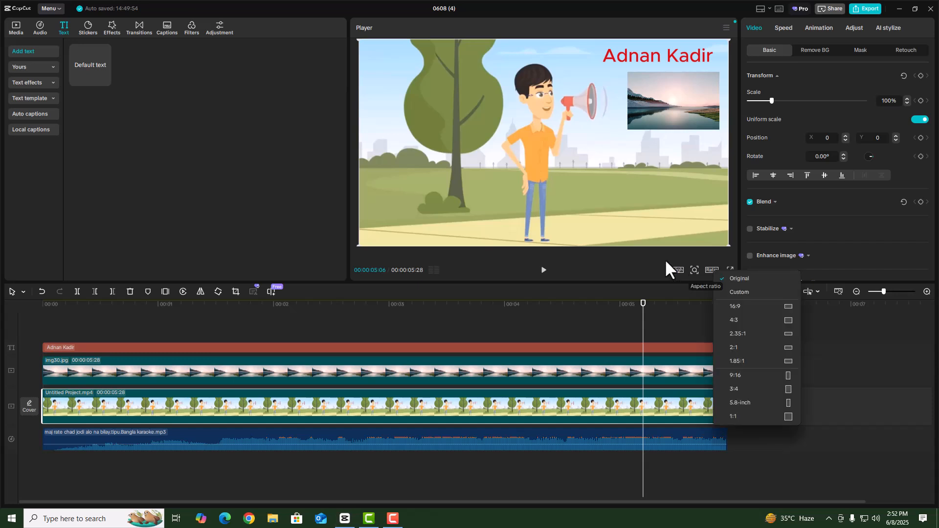
left_click(706, 267)
left_click(711, 269)
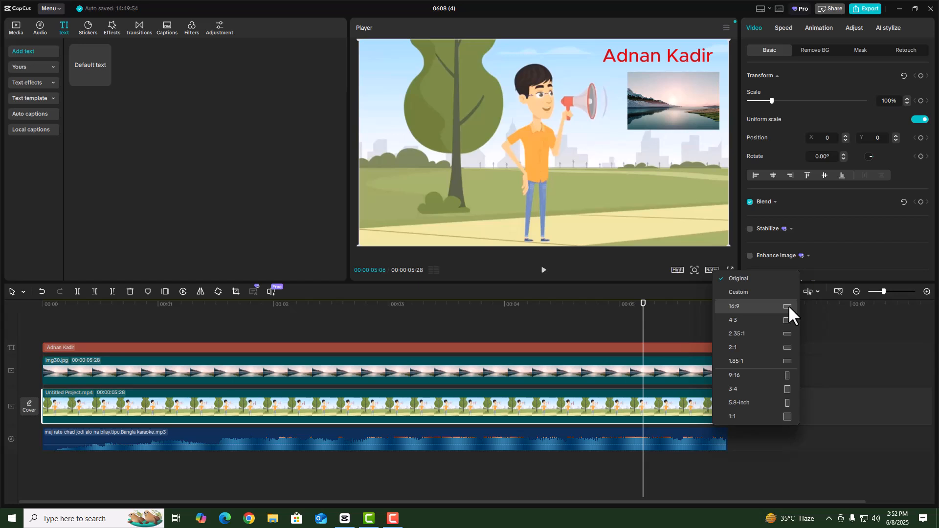
left_click(738, 306)
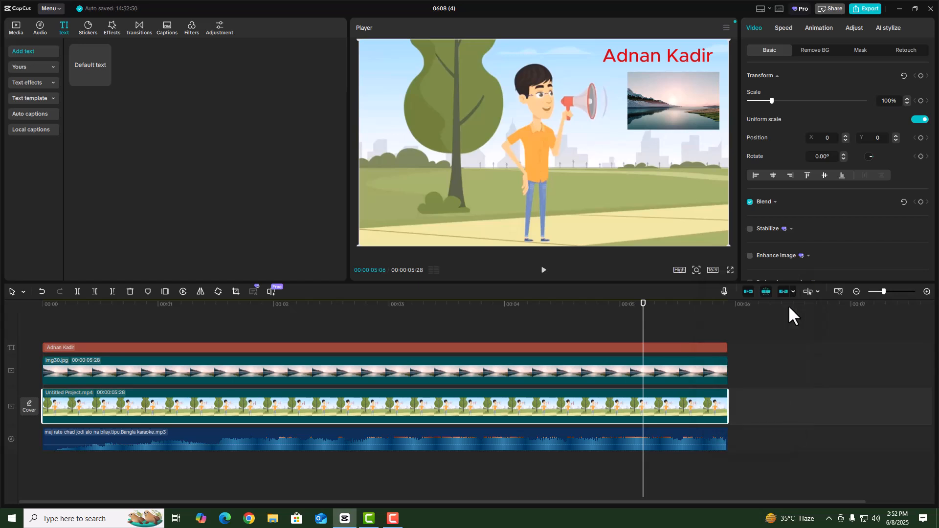
left_click(712, 269)
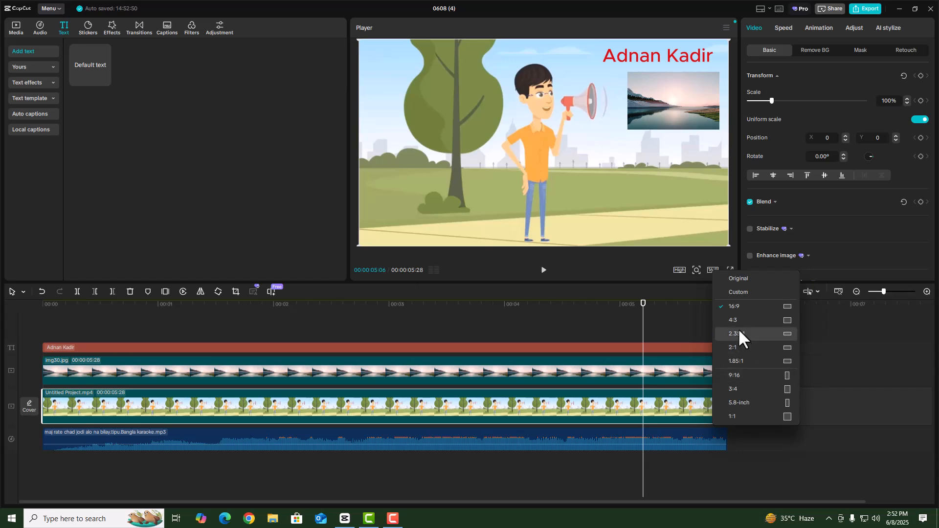
left_click(785, 375)
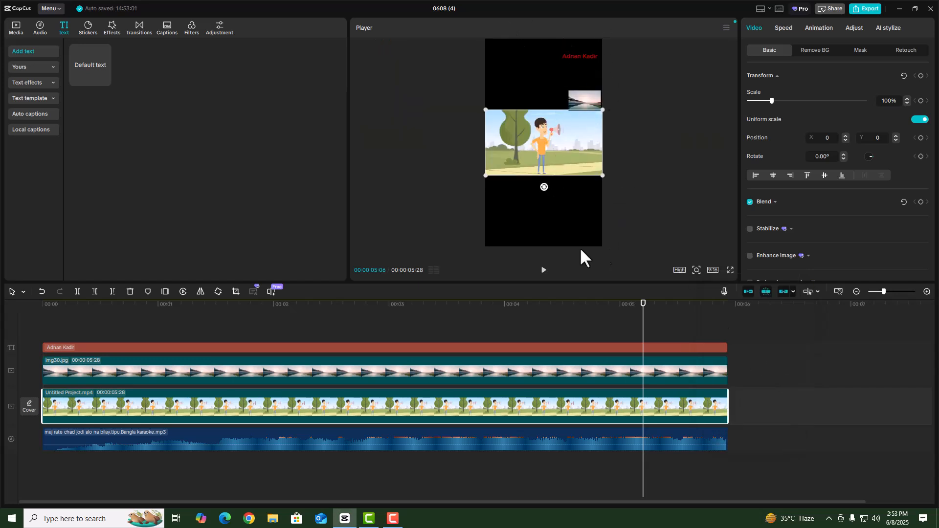
Try a square 1:1 canvas, return to 16:9, and view the preview full screen
left_click(713, 270)
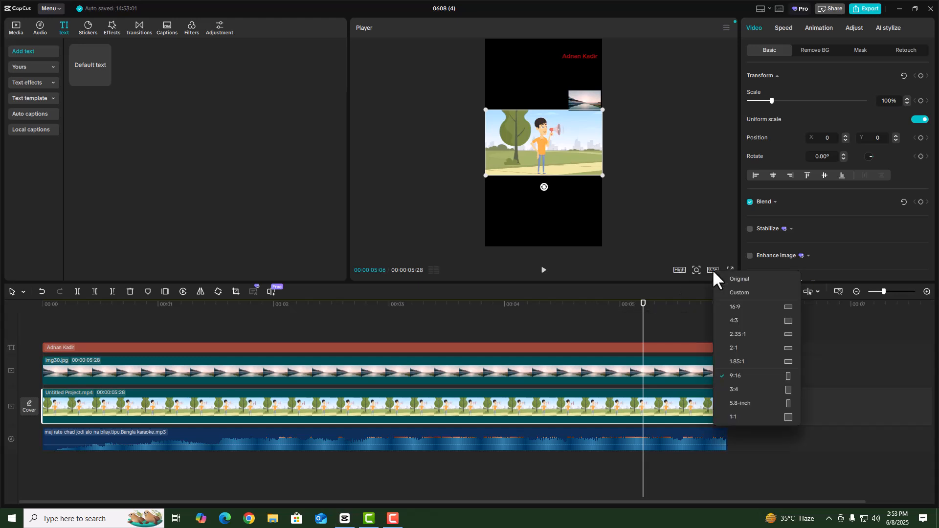
left_click(787, 418)
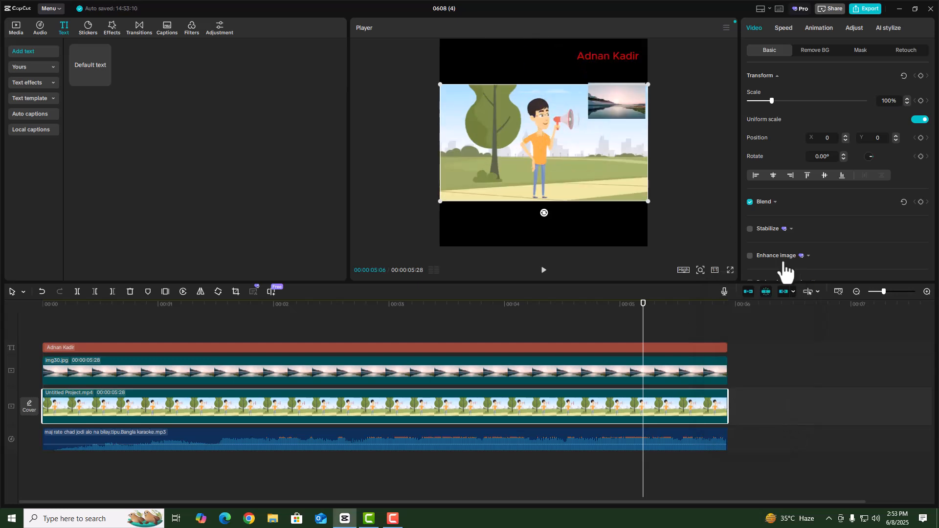
left_click(715, 270)
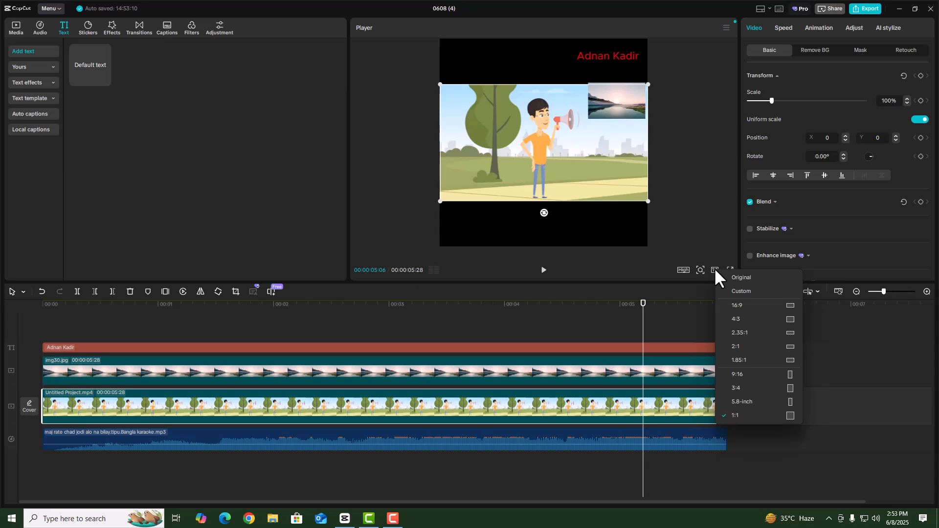
left_click(769, 313)
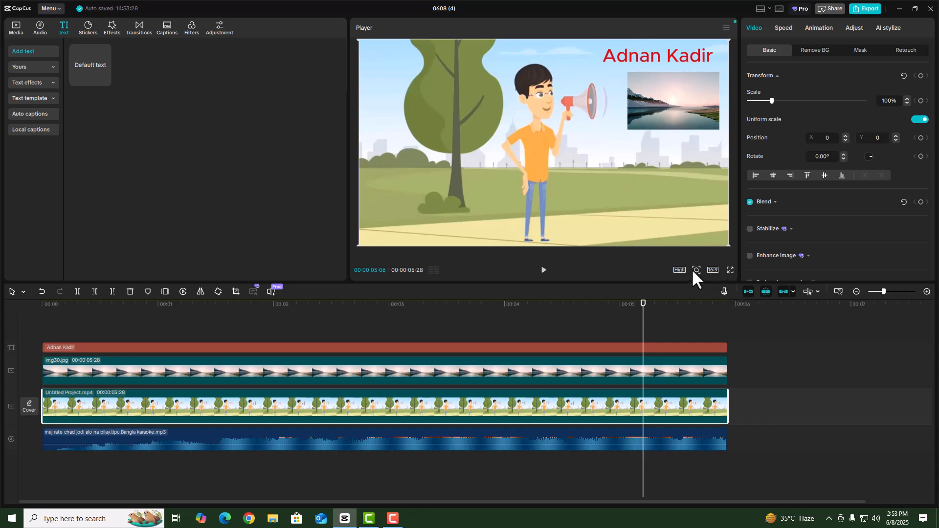
left_click(730, 270)
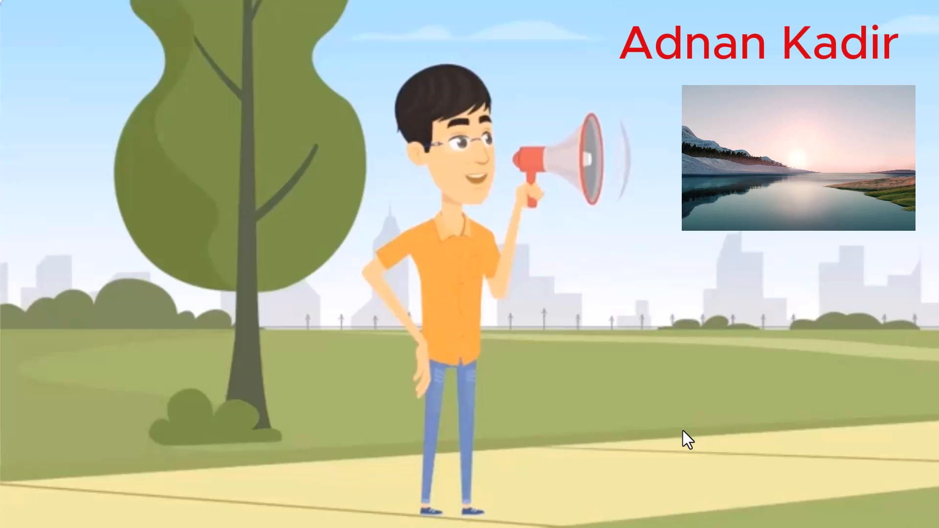
Exit full screen, view it full screen once more, then return to the timeline editor
key("Escape")
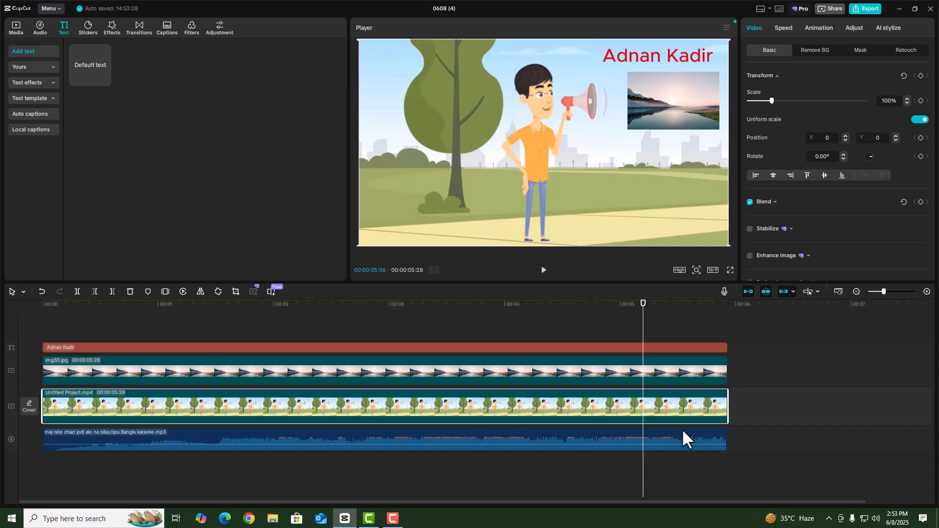
left_click(729, 270)
key("Escape")
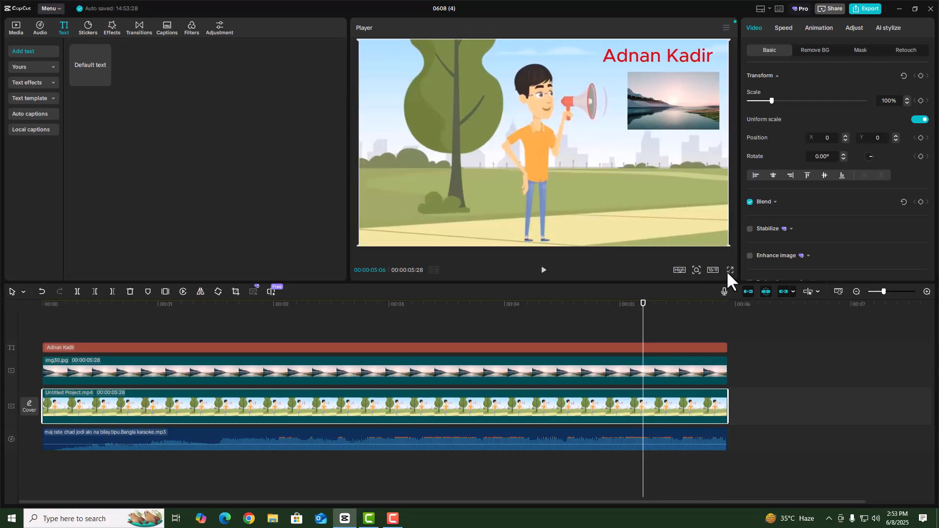